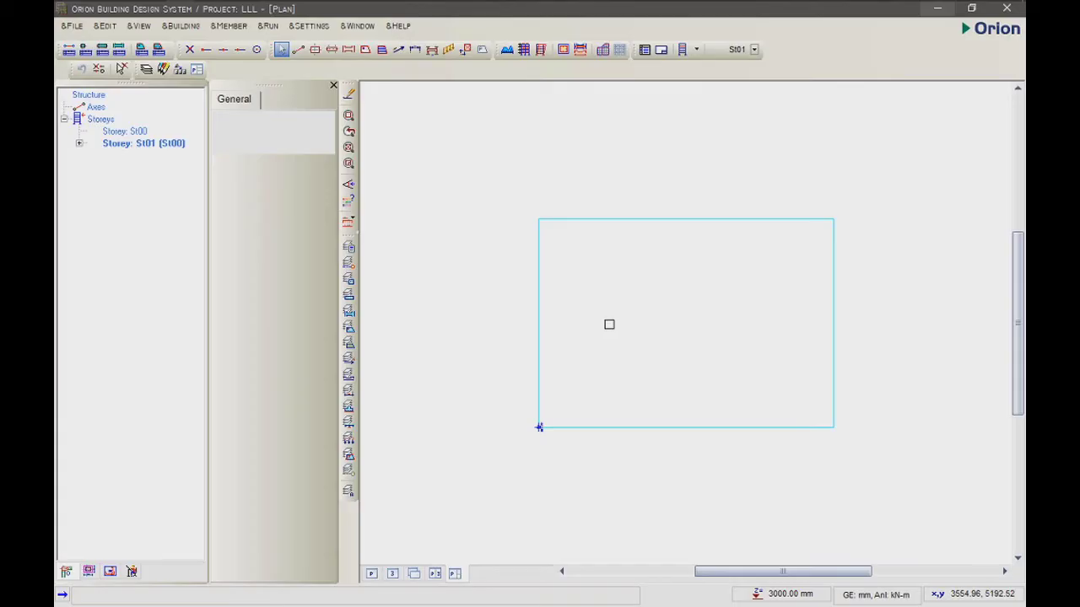
- Try a first grid axis line and discard the slanted attempt
{"action": "scroll", "coordinate": [612, 325], "scroll_direction": "up", "scroll_amount": 1}
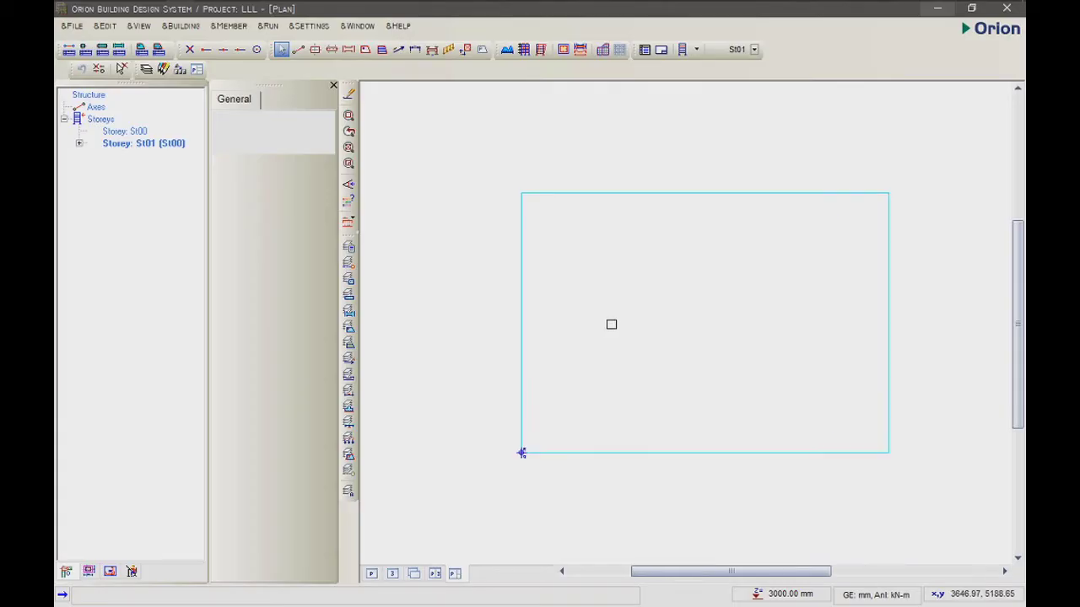
{"action": "scroll", "coordinate": [666, 290], "scroll_direction": "up", "scroll_amount": 1}
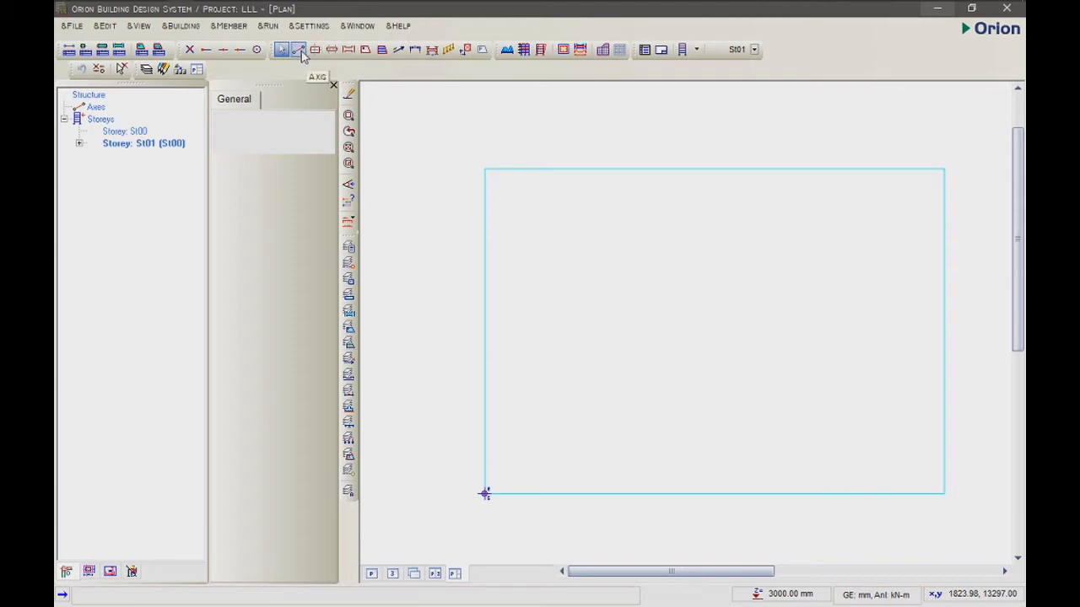
{"action": "left_click", "coordinate": [299, 51]}
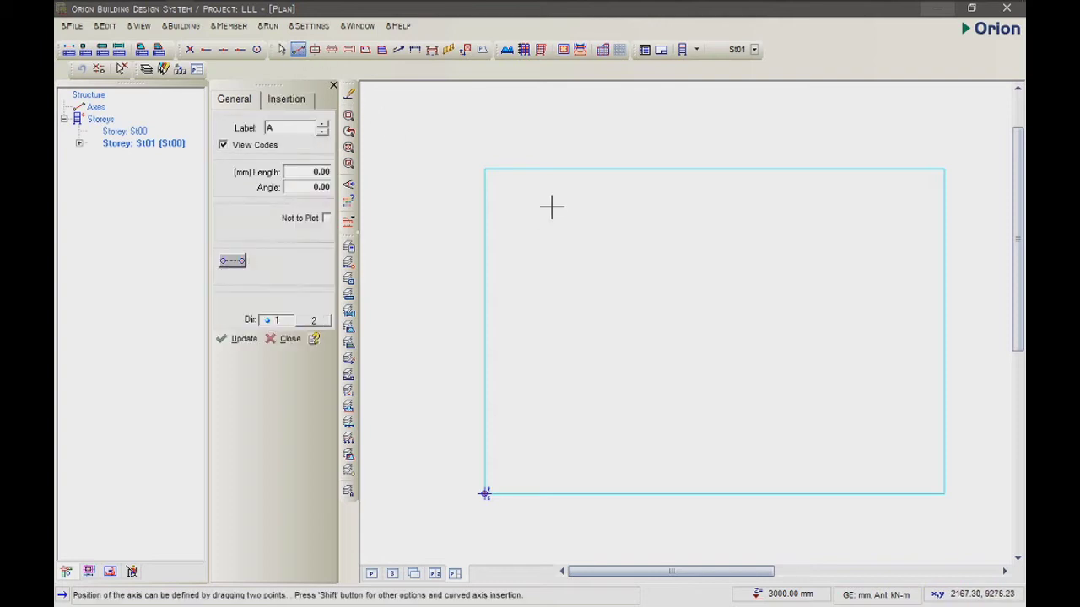
{"action": "left_click_drag", "start_coordinate": [552, 206], "coordinate": [622, 220]}
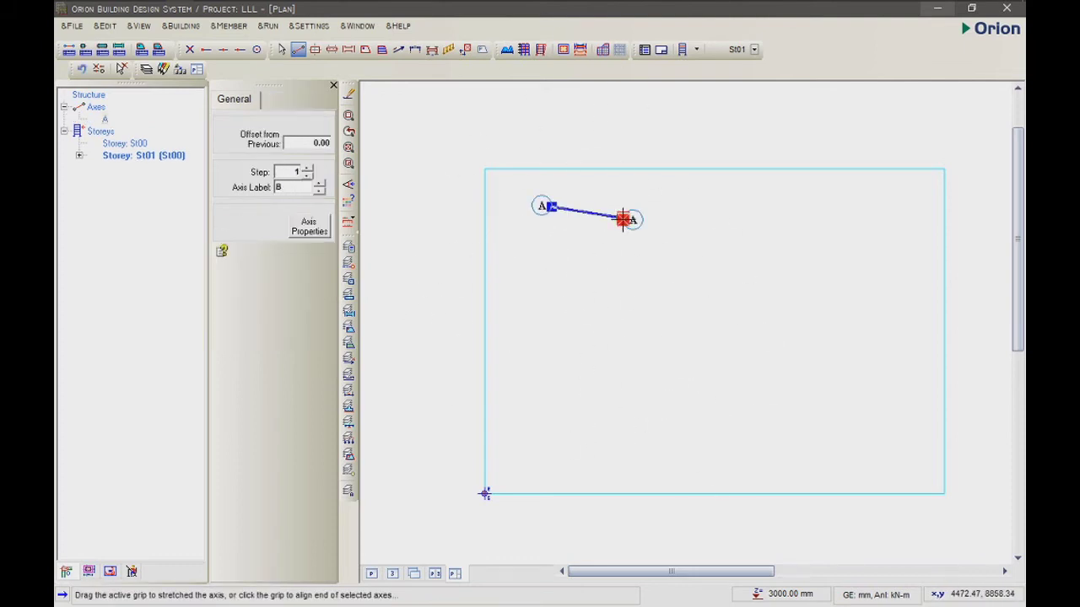
{"action": "key", "text": "Escape"}
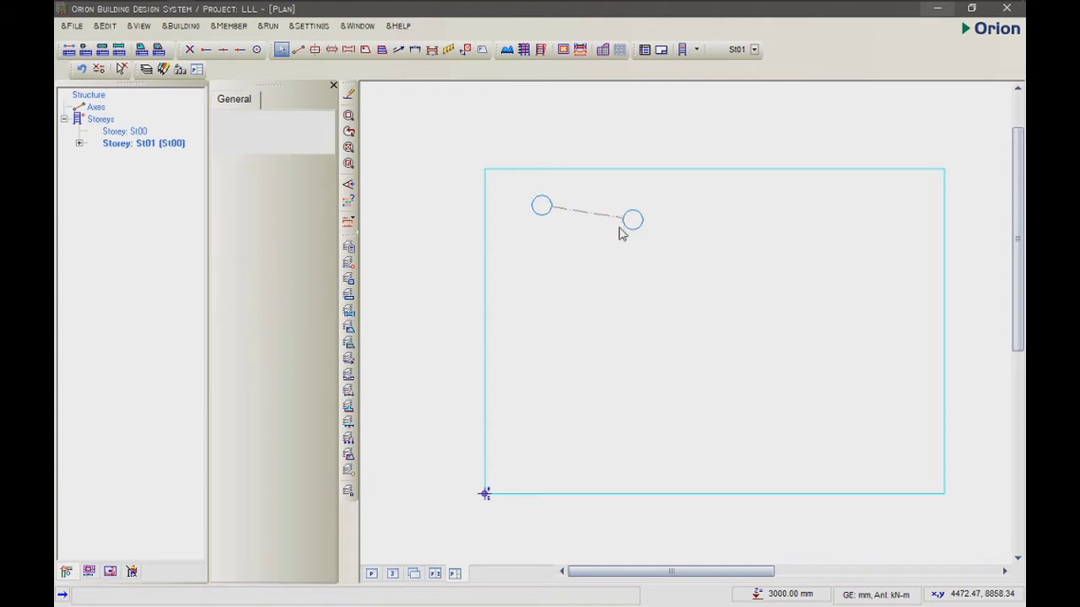
- Draw horizontal grid axis A across the upper part of the plan
{"action": "scroll", "coordinate": [619, 219], "scroll_direction": "up", "scroll_amount": 1}
{"action": "scroll", "coordinate": [617, 219], "scroll_direction": "down", "scroll_amount": 1}
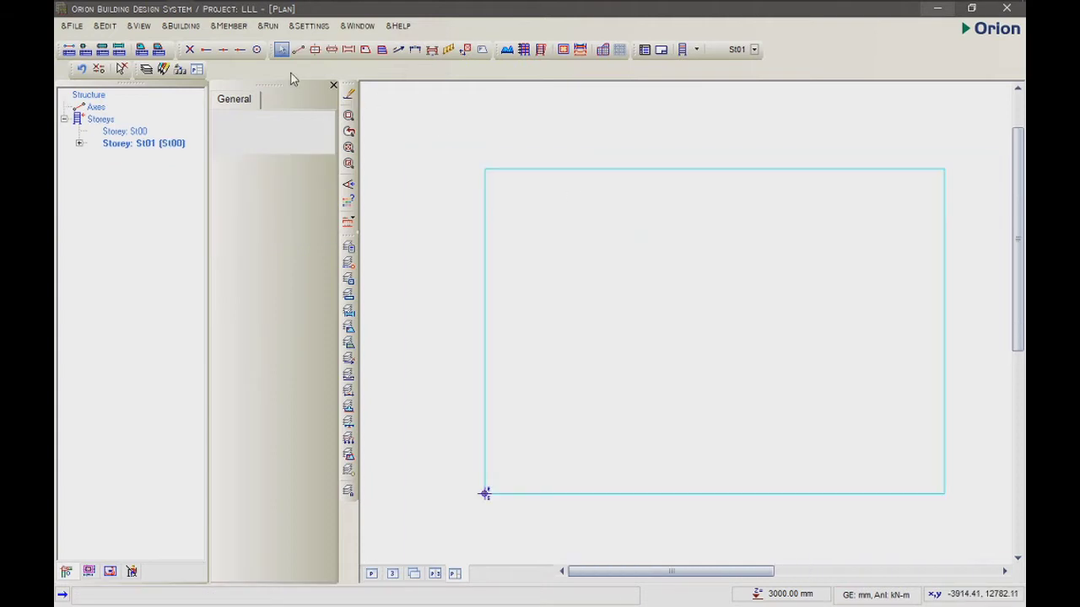
{"action": "left_click", "coordinate": [300, 49]}
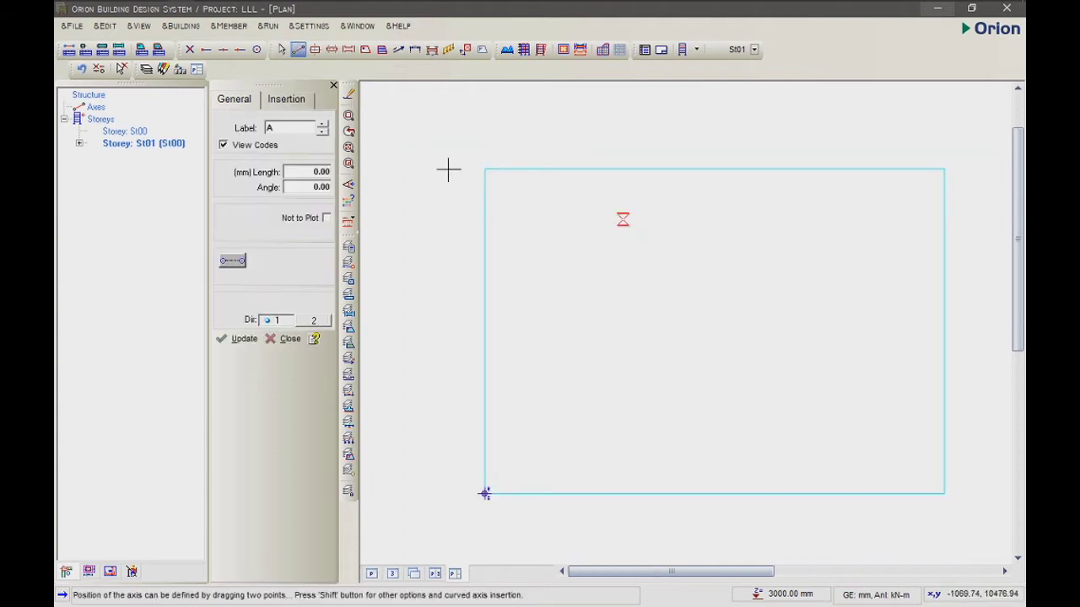
{"action": "mouse_move", "coordinate": [534, 206]}
{"action": "left_mouse_down"}
{"action": "mouse_move", "coordinate": [549, 256]}
{"action": "mouse_move", "coordinate": [643, 194]}
{"action": "mouse_move", "coordinate": [646, 312]}
{"action": "mouse_move", "coordinate": [768, 352]}
{"action": "mouse_move", "coordinate": [605, 208]}
{"action": "mouse_move", "coordinate": [599, 494]}
{"action": "mouse_move", "coordinate": [919, 105]}
{"action": "mouse_move", "coordinate": [894, 207]}
{"action": "mouse_move", "coordinate": [680, 215]}
{"action": "mouse_move", "coordinate": [695, 203]}
{"action": "mouse_move", "coordinate": [697, 256]}
{"action": "mouse_move", "coordinate": [727, 190]}
{"action": "left_mouse_up"}
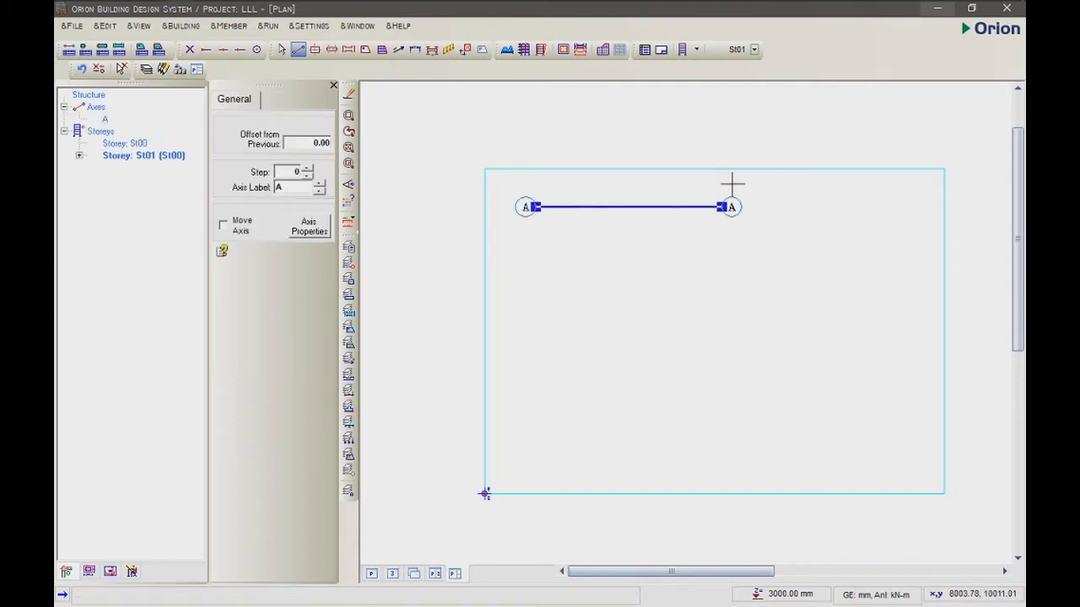
{"action": "scroll", "coordinate": [569, 199], "scroll_direction": "up", "scroll_amount": 1}
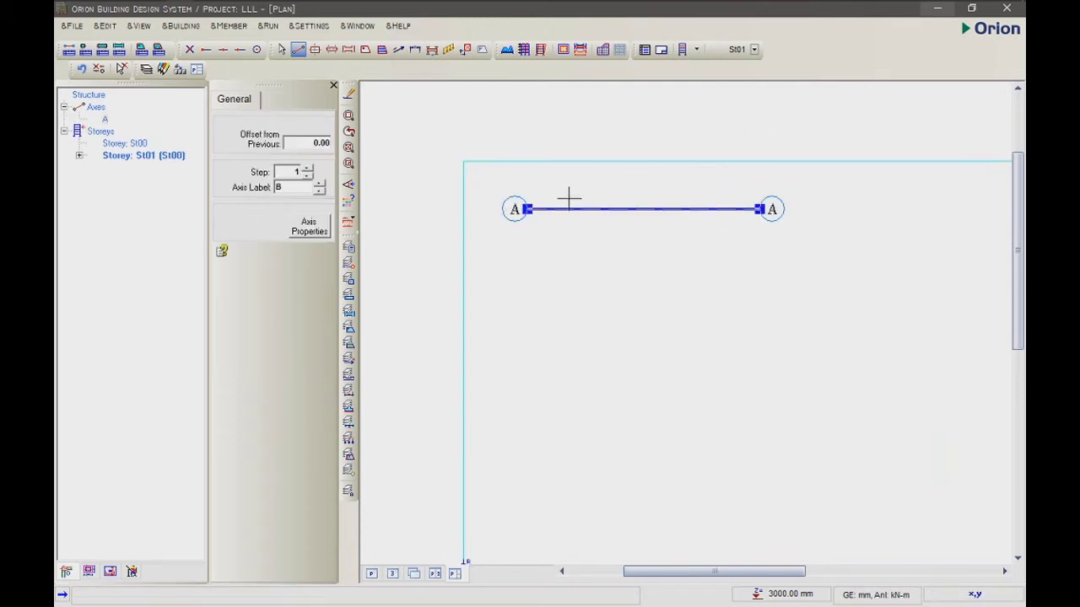
{"action": "scroll", "coordinate": [568, 199], "scroll_direction": "down", "scroll_amount": 1}
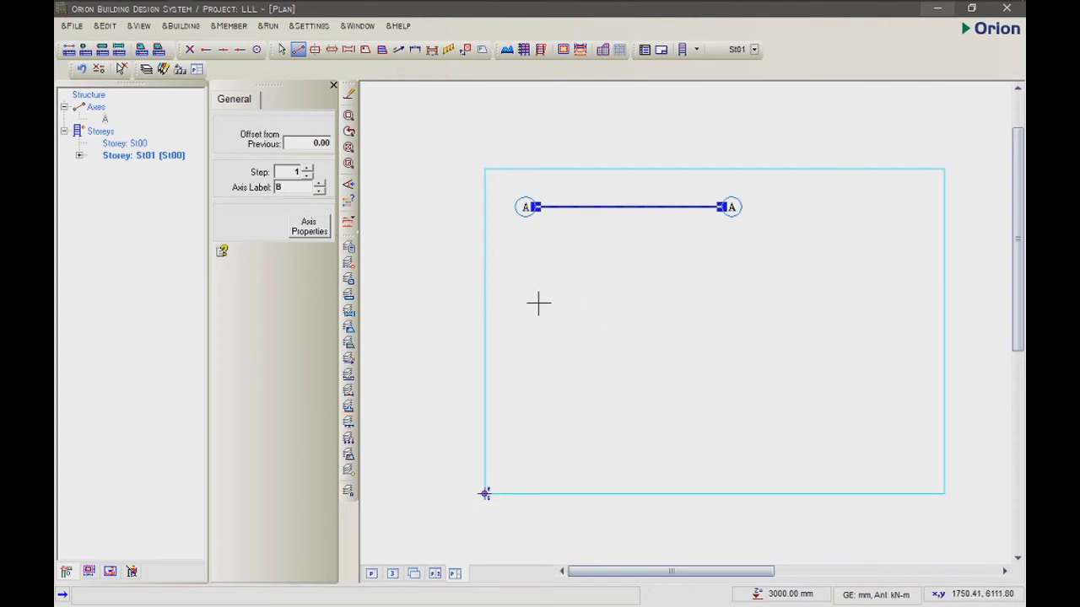
{"action": "left_click_drag", "start_coordinate": [529, 339], "coordinate": [763, 339]}
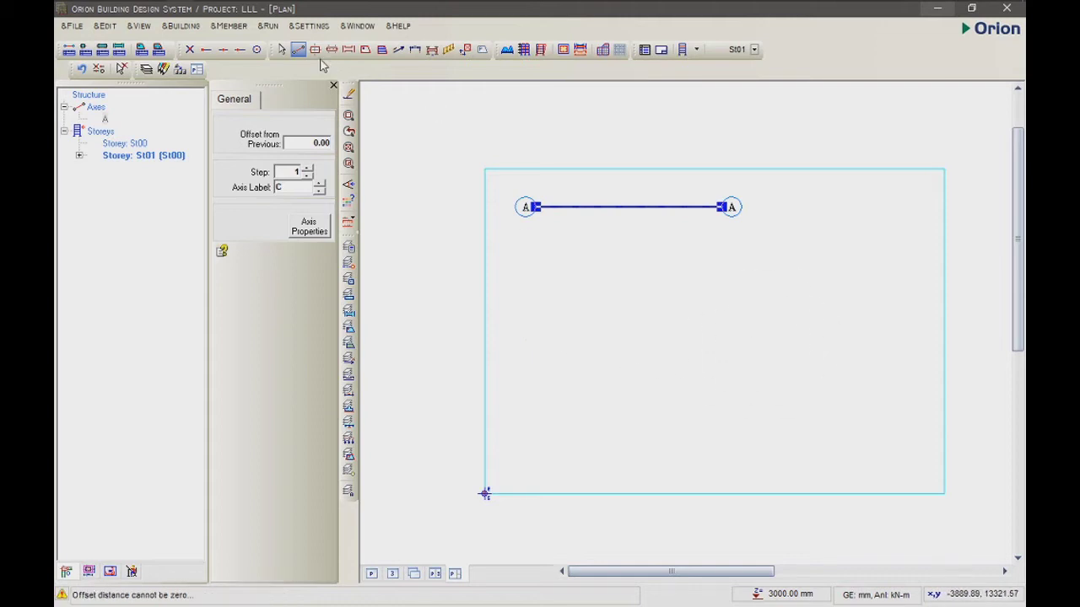
{"action": "left_click", "coordinate": [282, 52]}
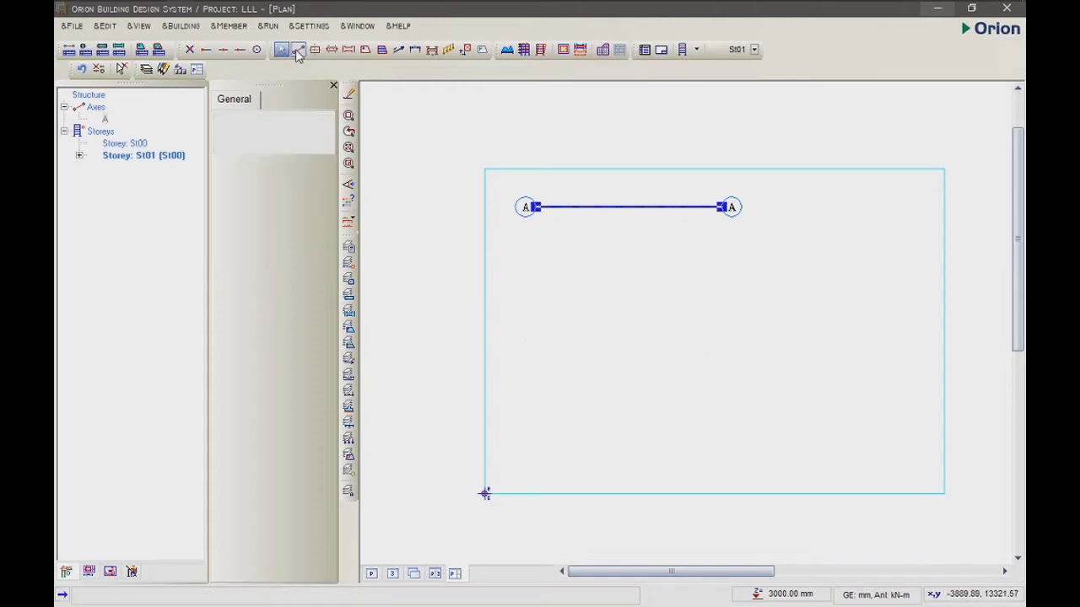
- Draw horizontal axis B, 7258.81 mm long, below and parallel to axis A
{"action": "left_click", "coordinate": [299, 51]}
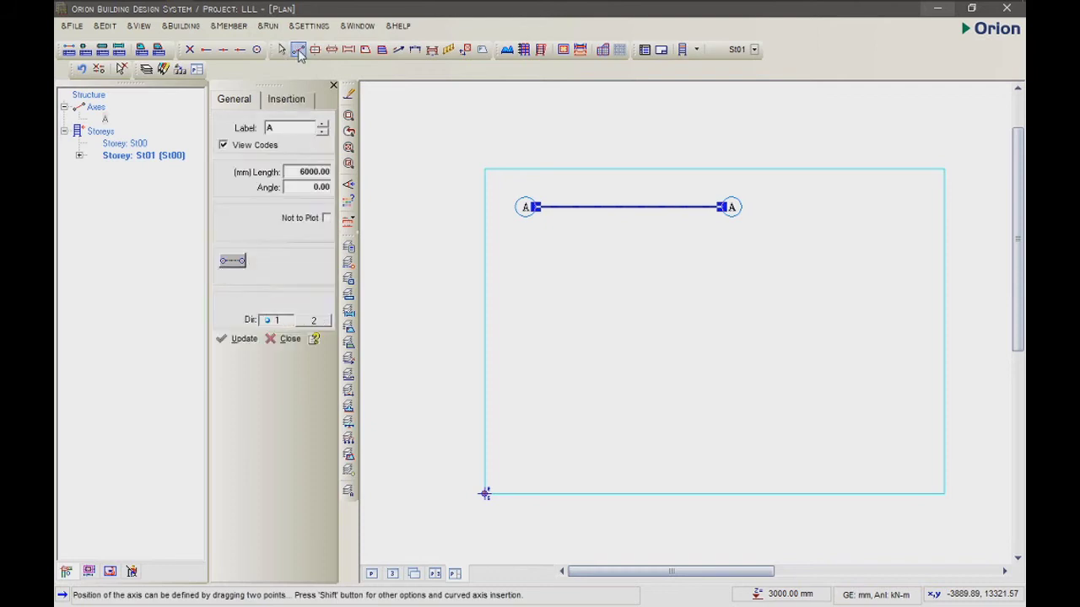
{"action": "double_click", "coordinate": [271, 129]}
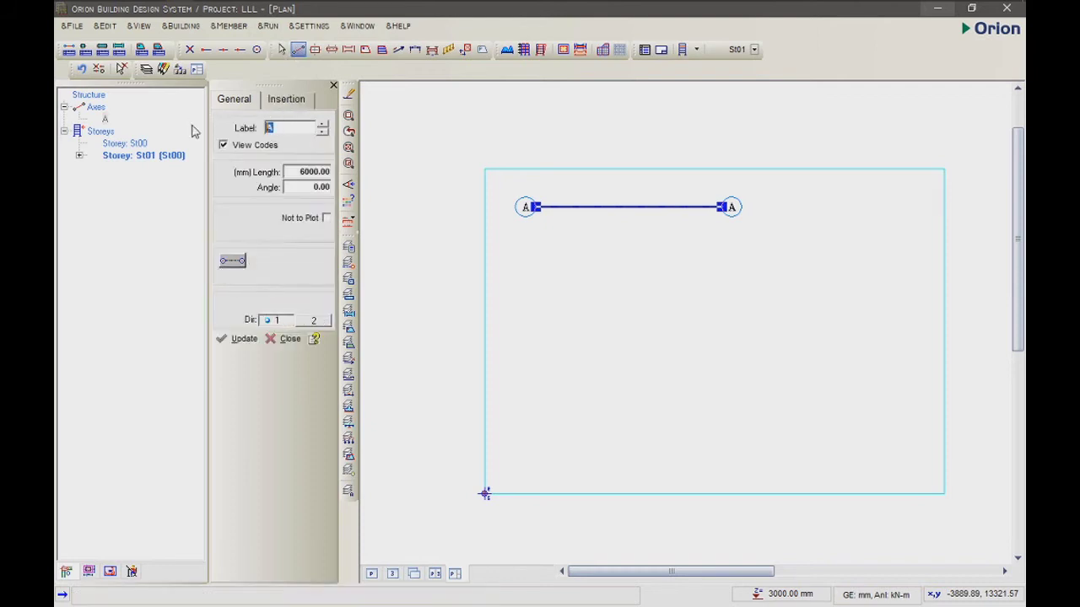
{"action": "type", "text": "B"}
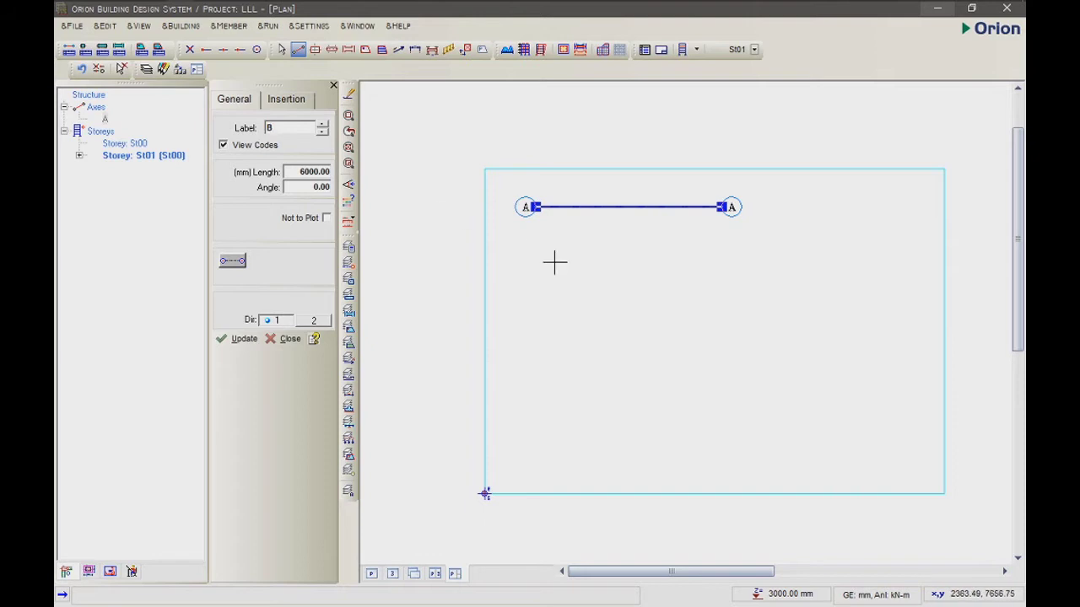
{"action": "left_click", "coordinate": [517, 360]}
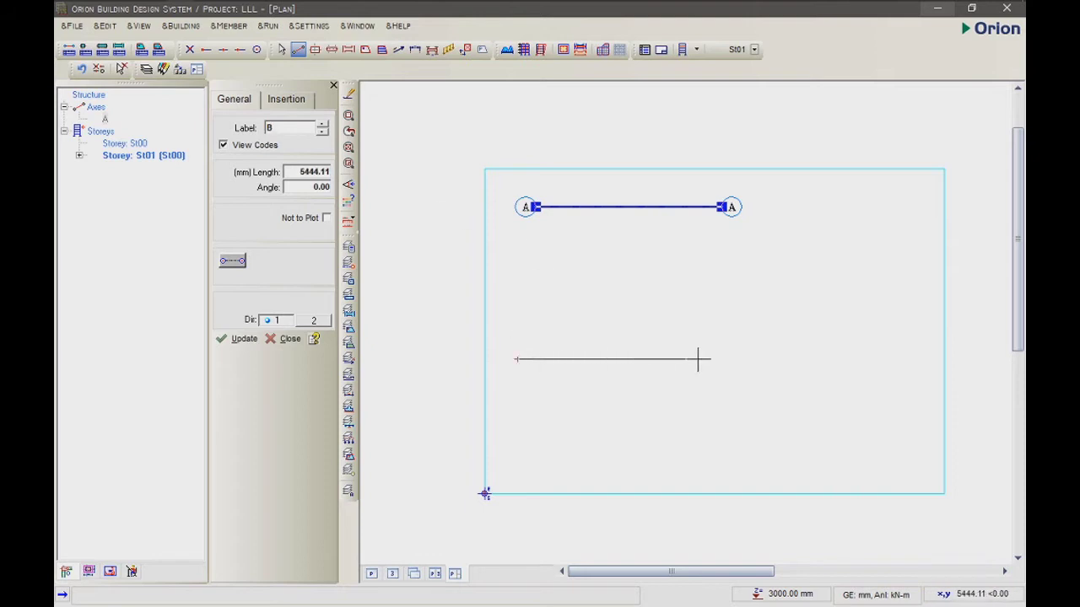
{"action": "left_click", "coordinate": [742, 359]}
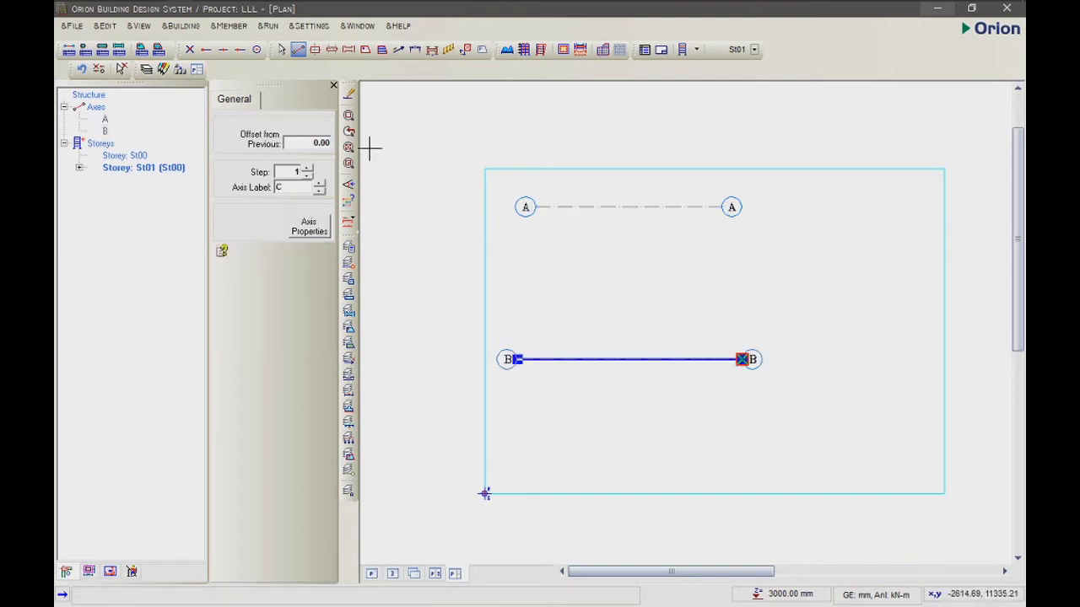
{"action": "left_click", "coordinate": [298, 49]}
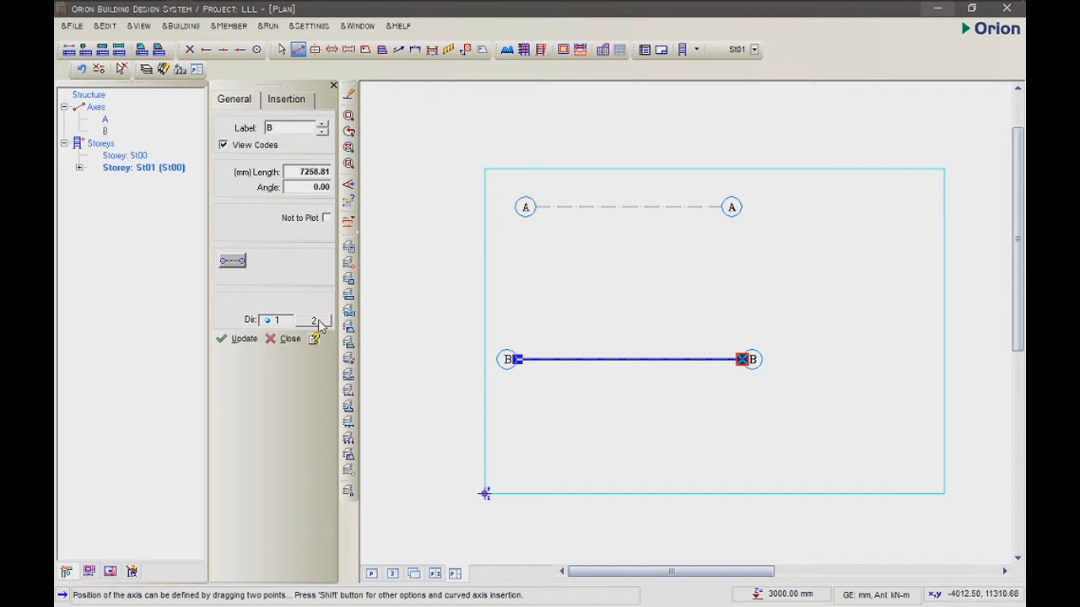
- Using Dir 2, draw vertical axis 1 (6928.03 mm) across A and B near their left ends
{"action": "left_click", "coordinate": [313, 320]}
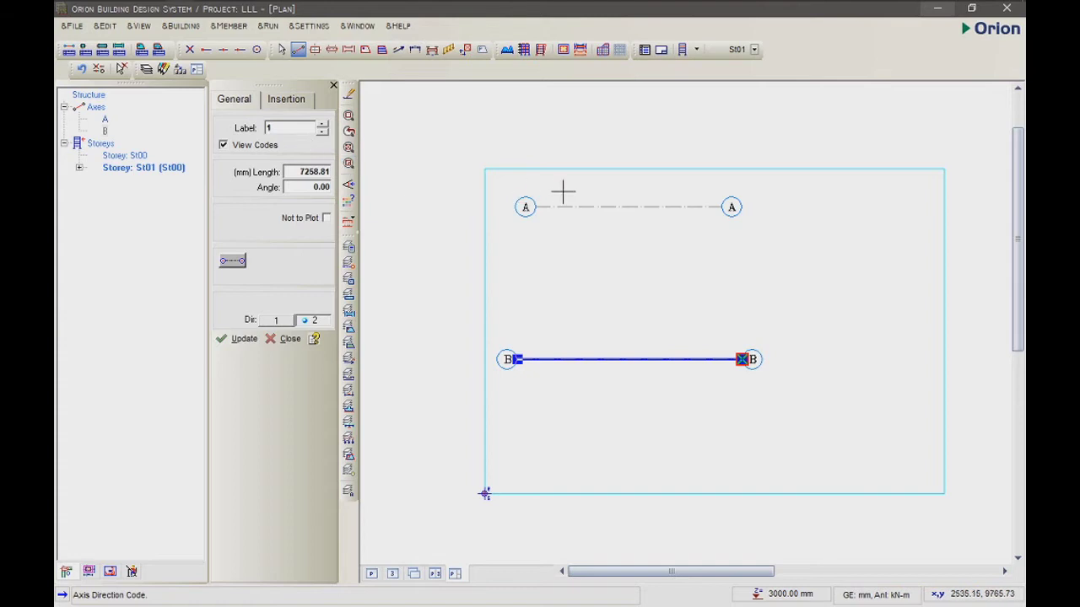
{"action": "left_click_drag", "start_coordinate": [554, 184], "coordinate": [570, 401]}
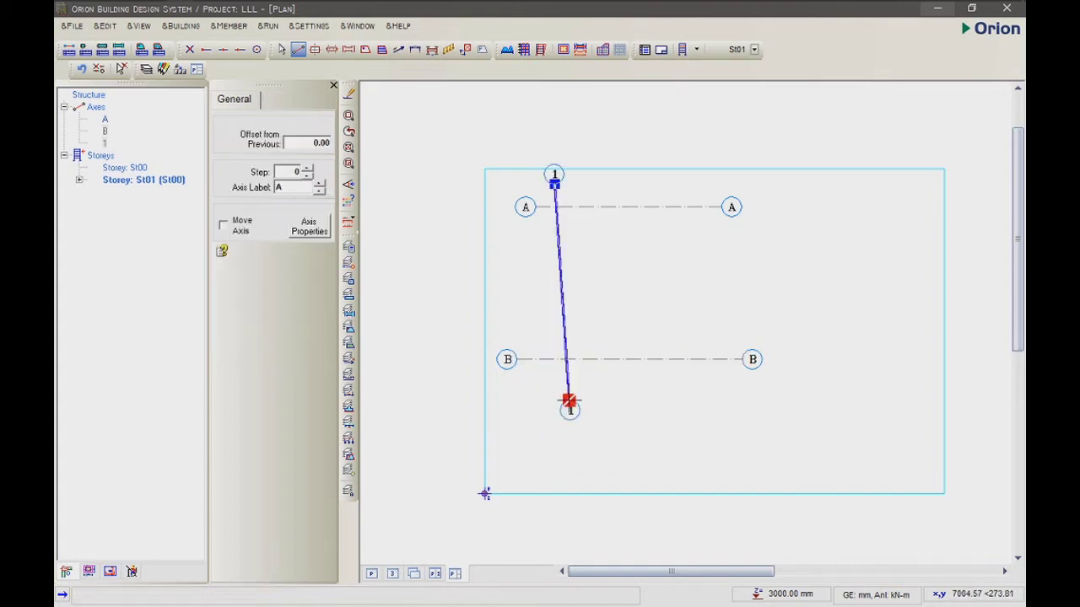
{"action": "key", "text": "Escape"}
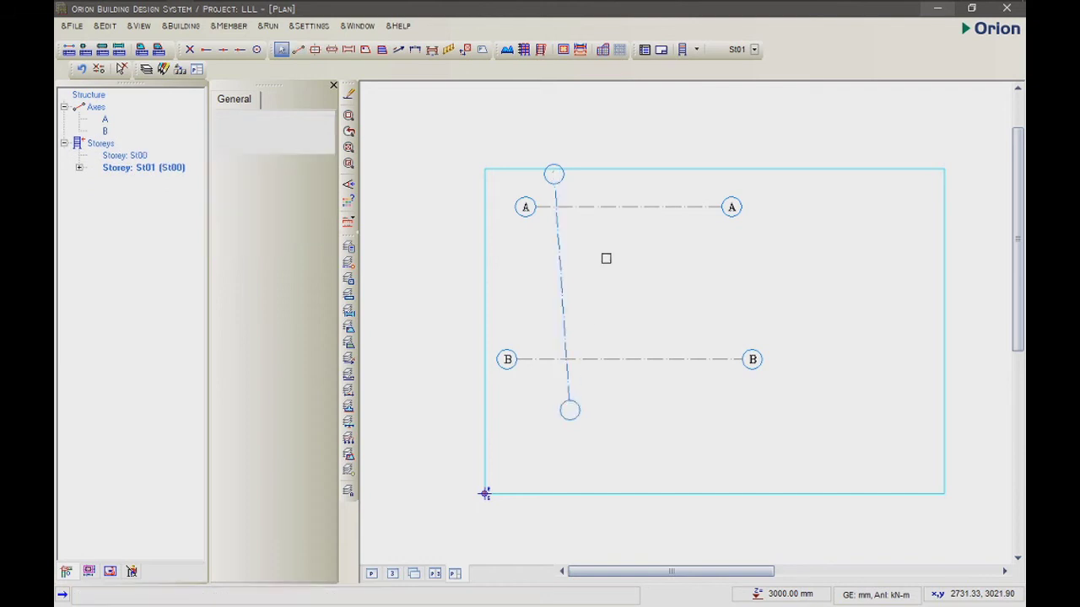
{"action": "key", "text": "ctrl+z"}
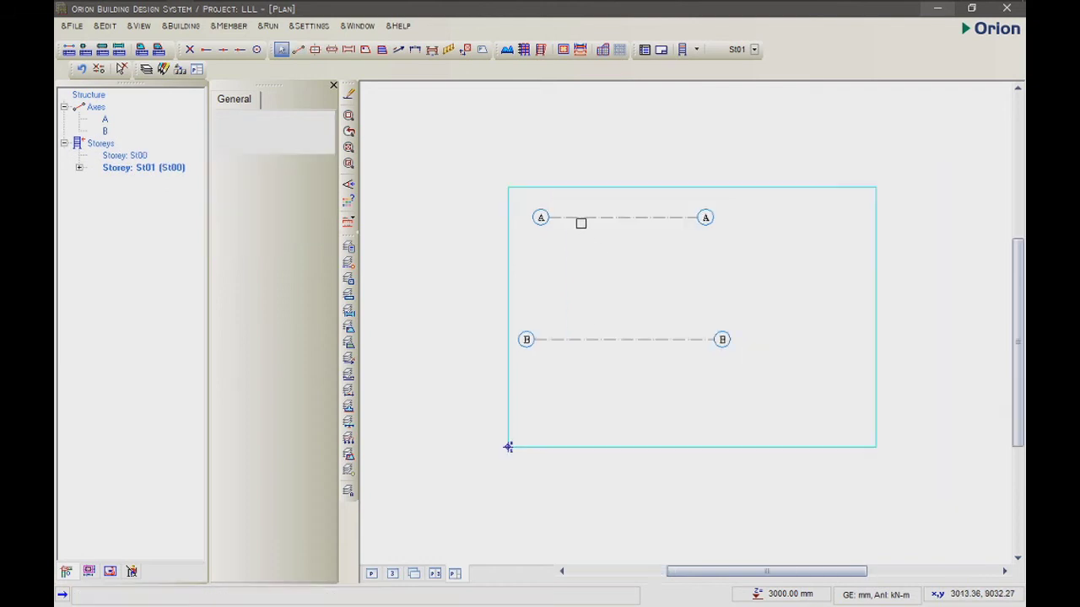
{"action": "left_click", "coordinate": [298, 49]}
{"action": "left_click_drag", "start_coordinate": [555, 194], "coordinate": [558, 368]}
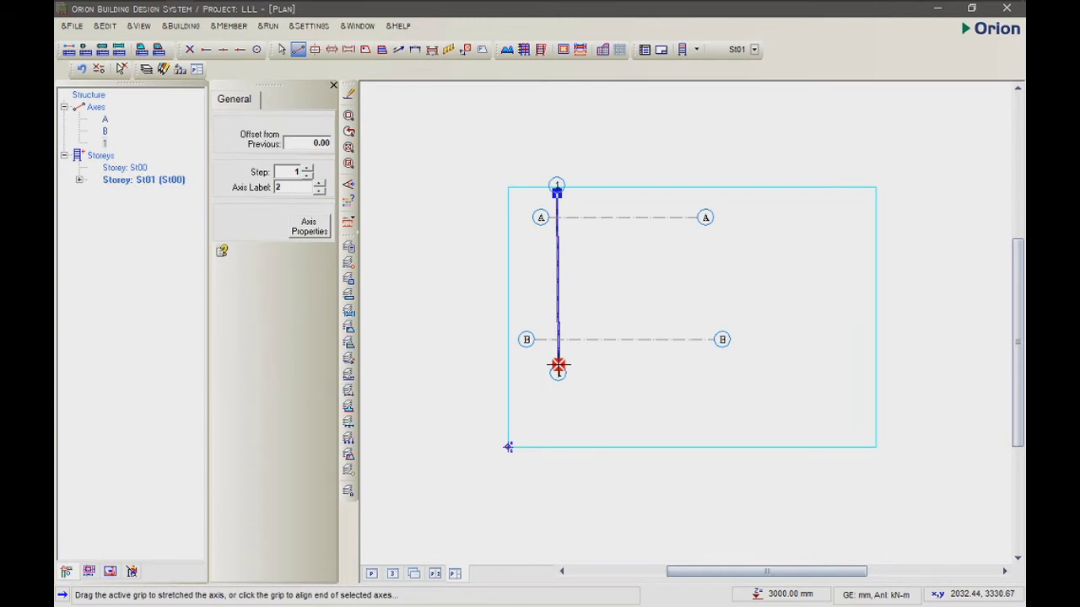
{"action": "left_click", "coordinate": [299, 50]}
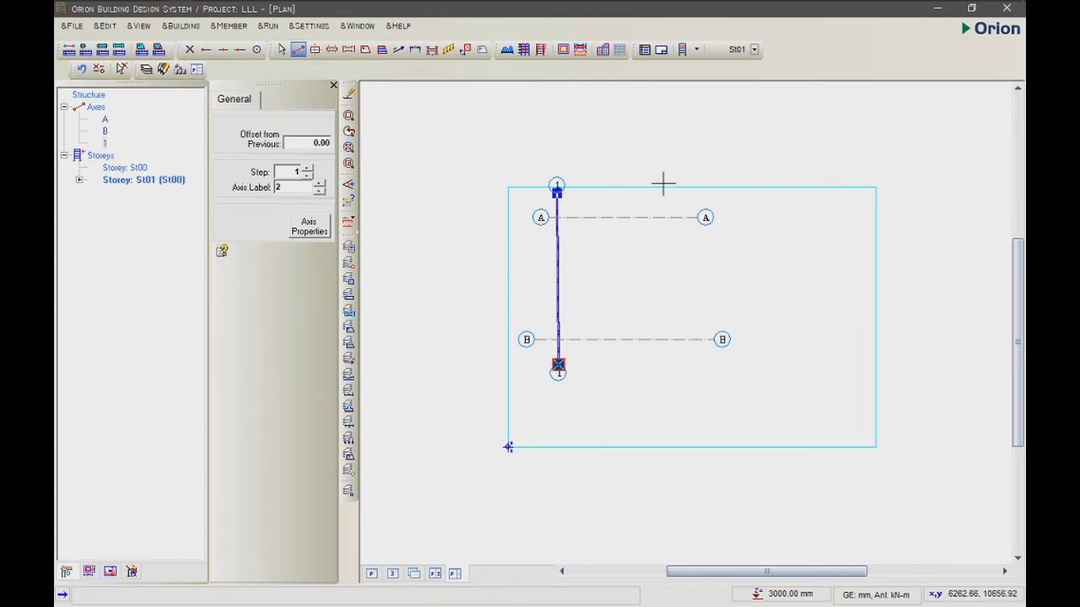
{"action": "left_click_drag", "start_coordinate": [663, 184], "coordinate": [669, 366]}
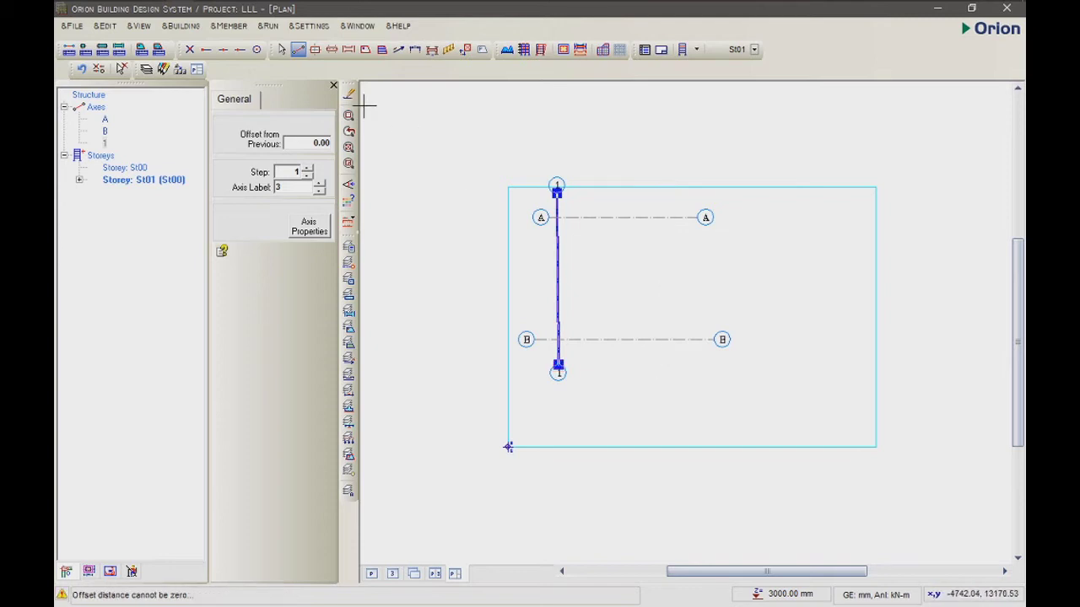
{"action": "key", "text": "Escape"}
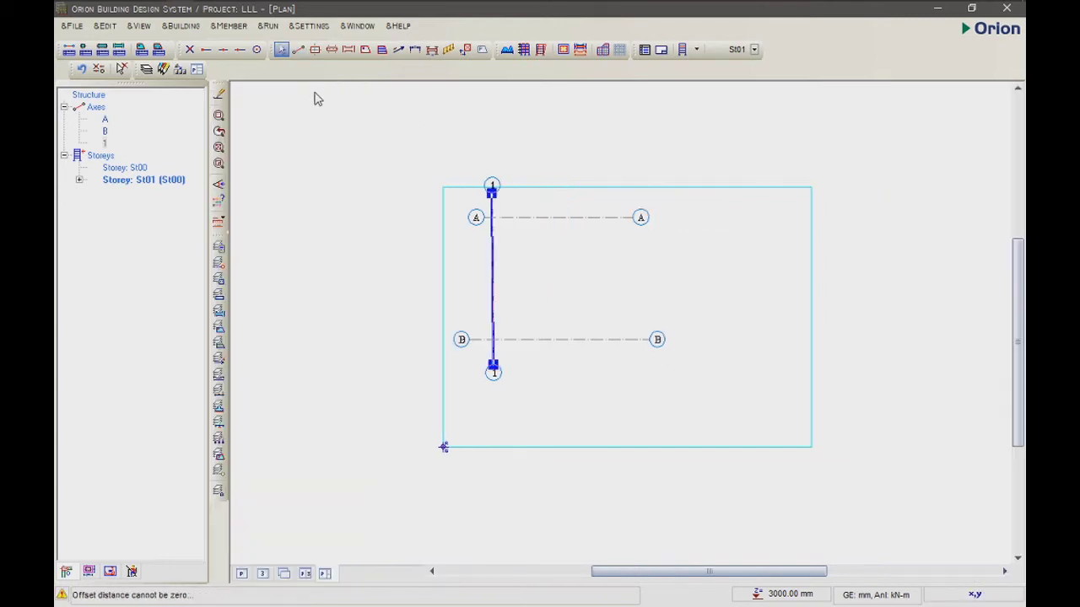
- Draw vertical axis 2 right of axis 1, crossing A and B, after discarding a first try
{"action": "left_click", "coordinate": [299, 49]}
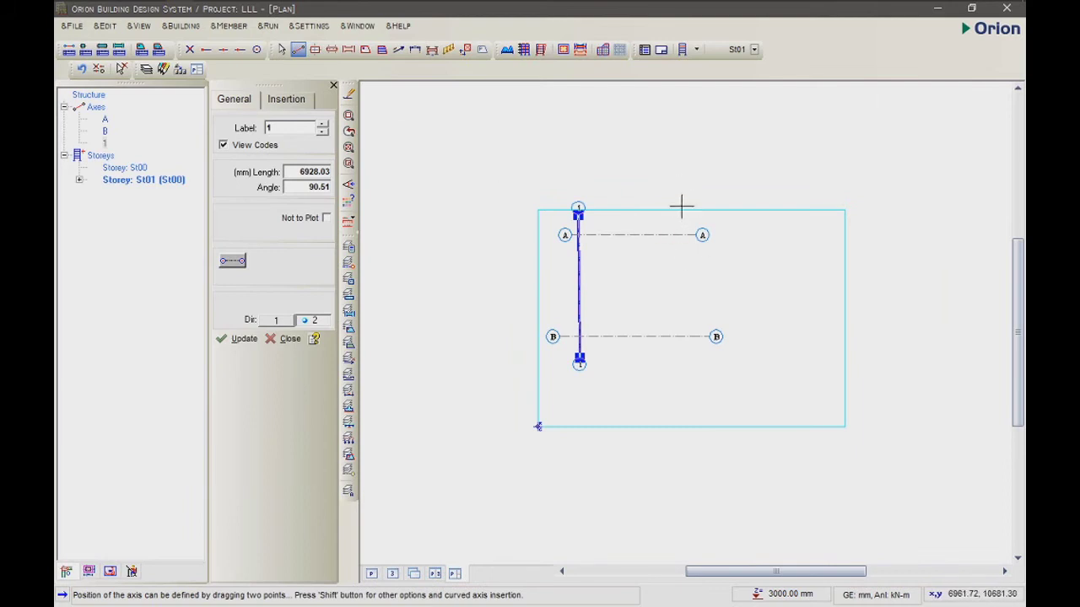
{"action": "left_click_drag", "start_coordinate": [681, 204], "coordinate": [686, 363]}
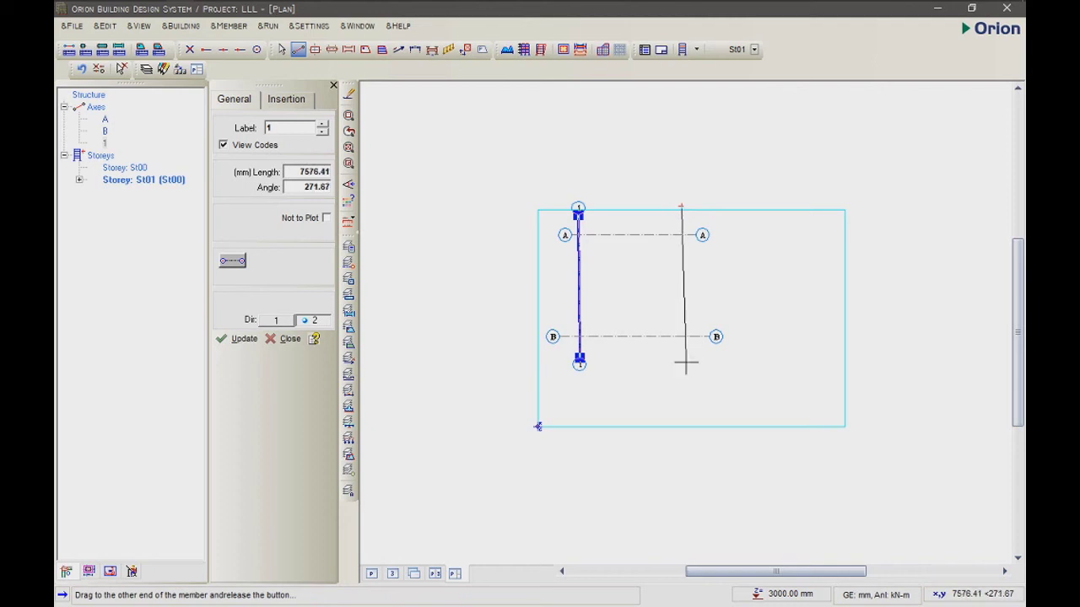
{"action": "right_click", "coordinate": [686, 363]}
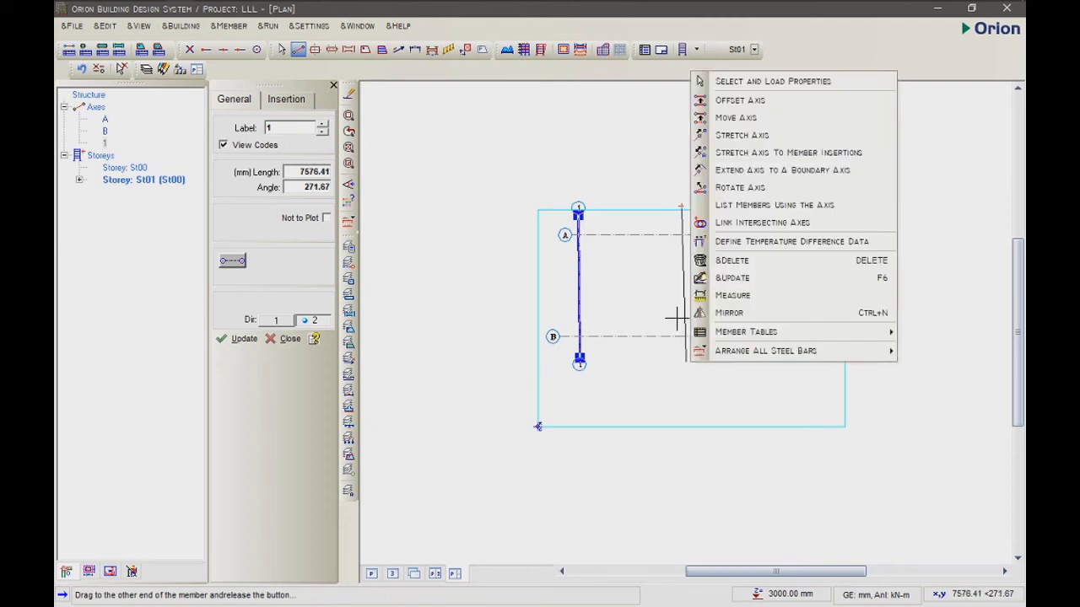
{"action": "key", "text": "Escape"}
{"action": "key", "text": "Escape"}
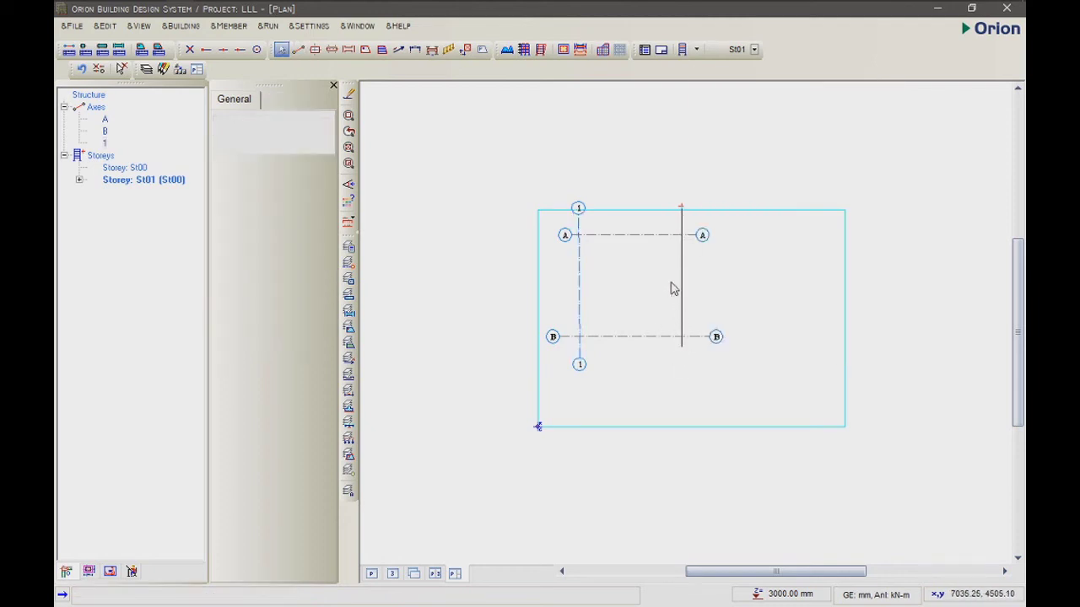
{"action": "scroll", "coordinate": [673, 289], "scroll_direction": "up", "scroll_amount": 1}
{"action": "left_click", "coordinate": [298, 49]}
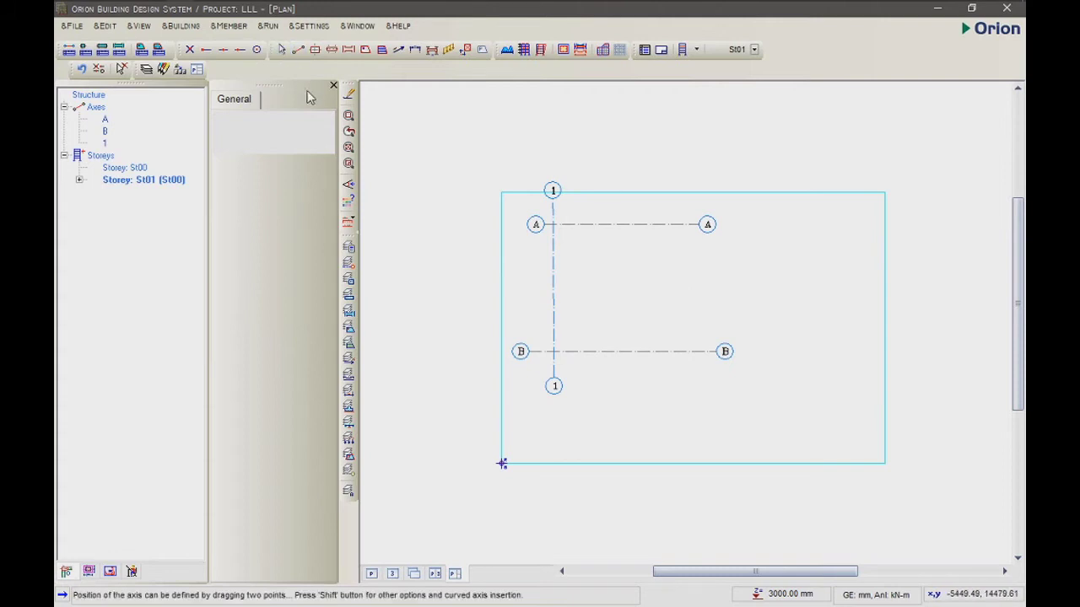
{"action": "double_click", "coordinate": [276, 127]}
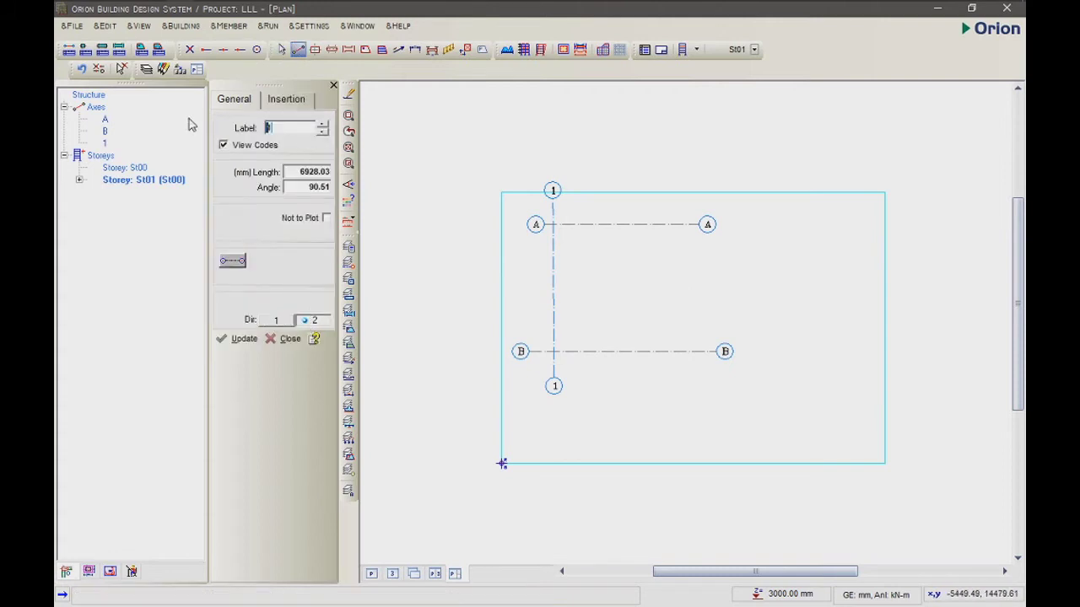
{"action": "type", "text": "2"}
{"action": "left_click", "coordinate": [672, 185]}
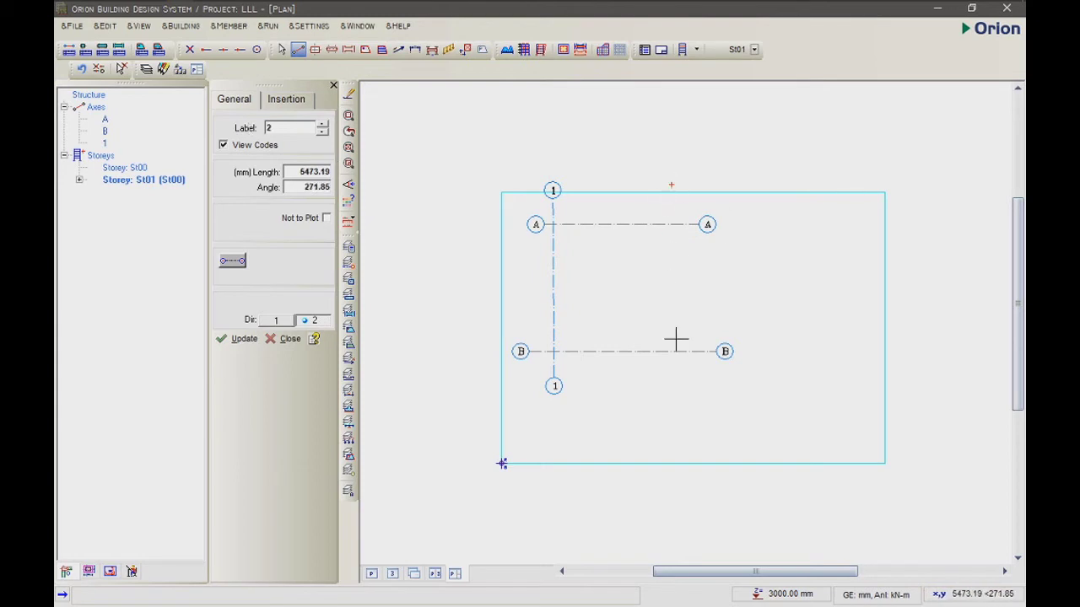
{"action": "left_click", "coordinate": [676, 398]}
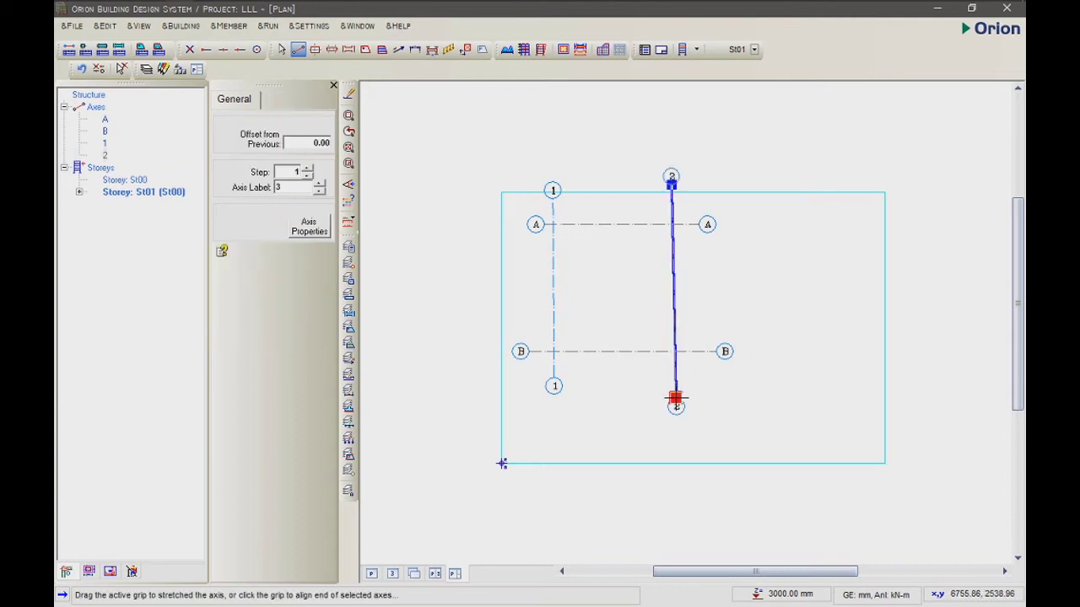
{"action": "left_click", "coordinate": [282, 49]}
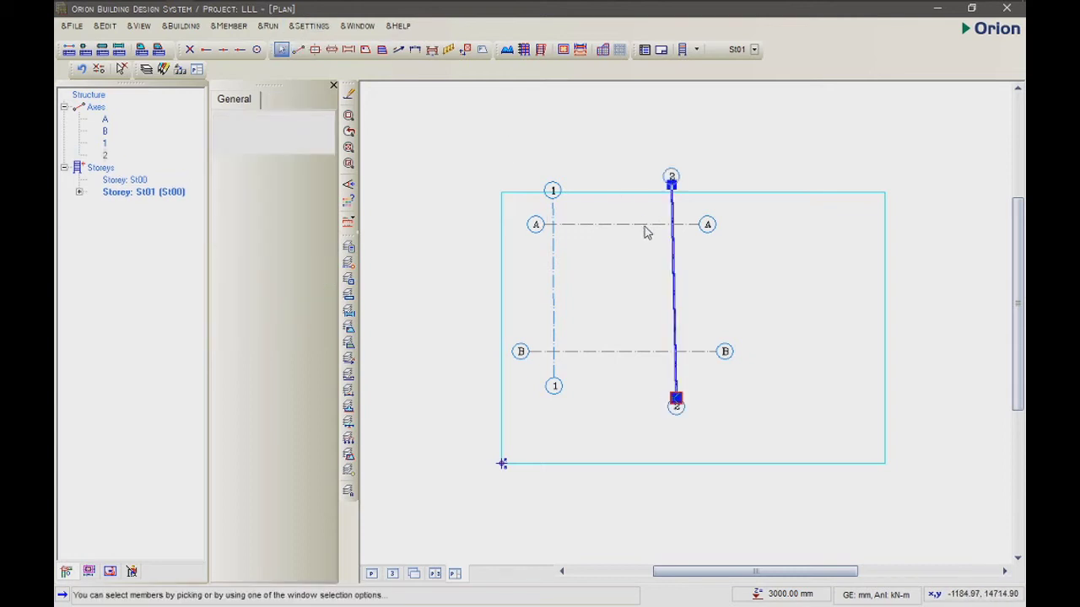
{"action": "scroll", "coordinate": [643, 230], "scroll_direction": "up", "scroll_amount": 2}
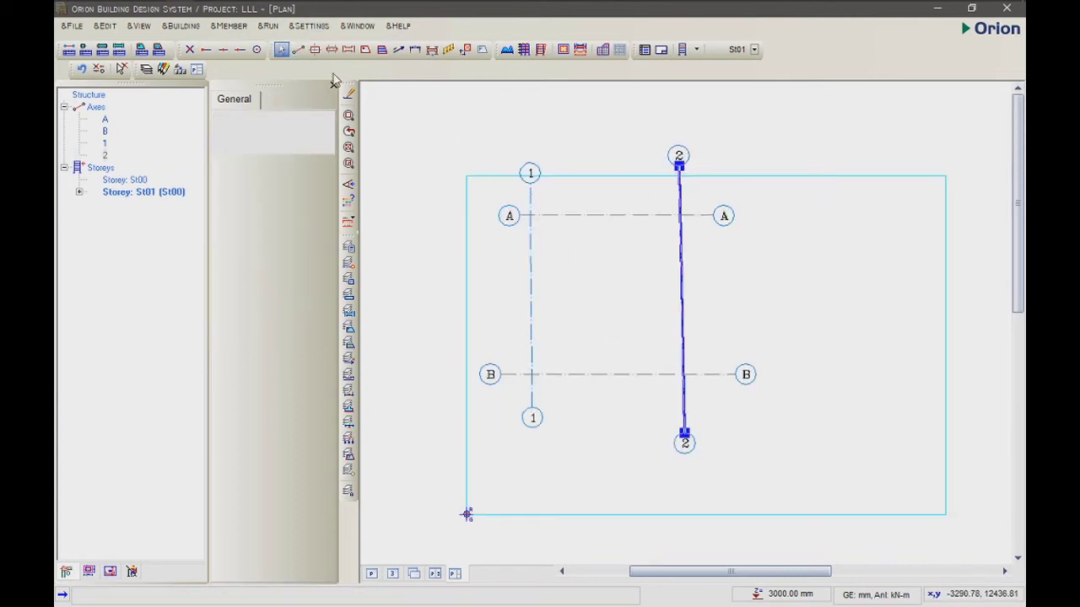
{"action": "left_click", "coordinate": [641, 184]}
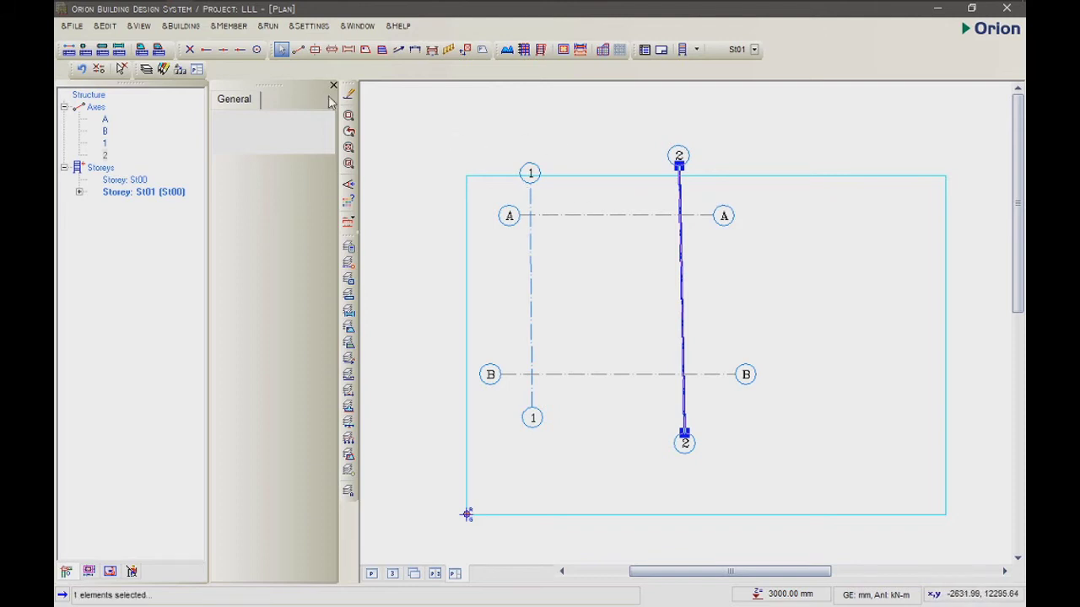
{"action": "left_click", "coordinate": [529, 251]}
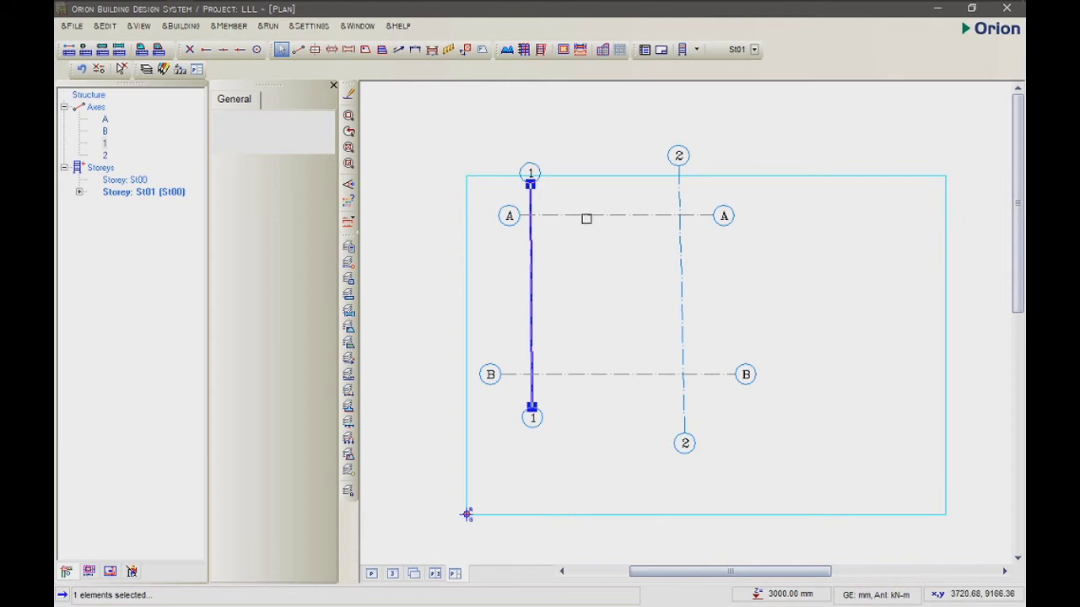
{"action": "left_click", "coordinate": [585, 215]}
{"action": "left_click", "coordinate": [600, 373]}
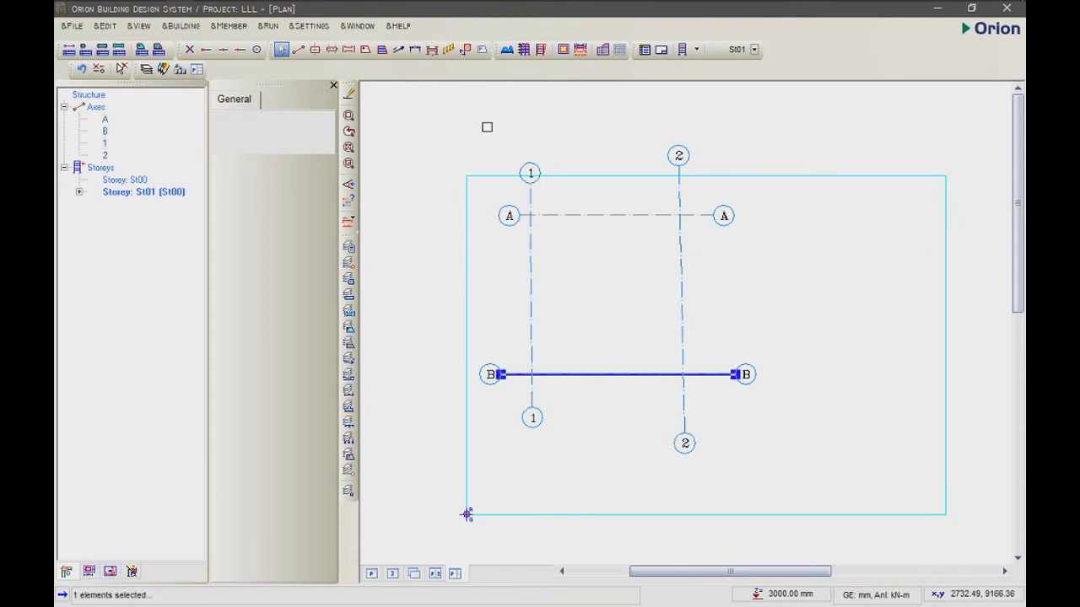
{"action": "left_click", "coordinate": [298, 49]}
{"action": "left_click", "coordinate": [281, 49]}
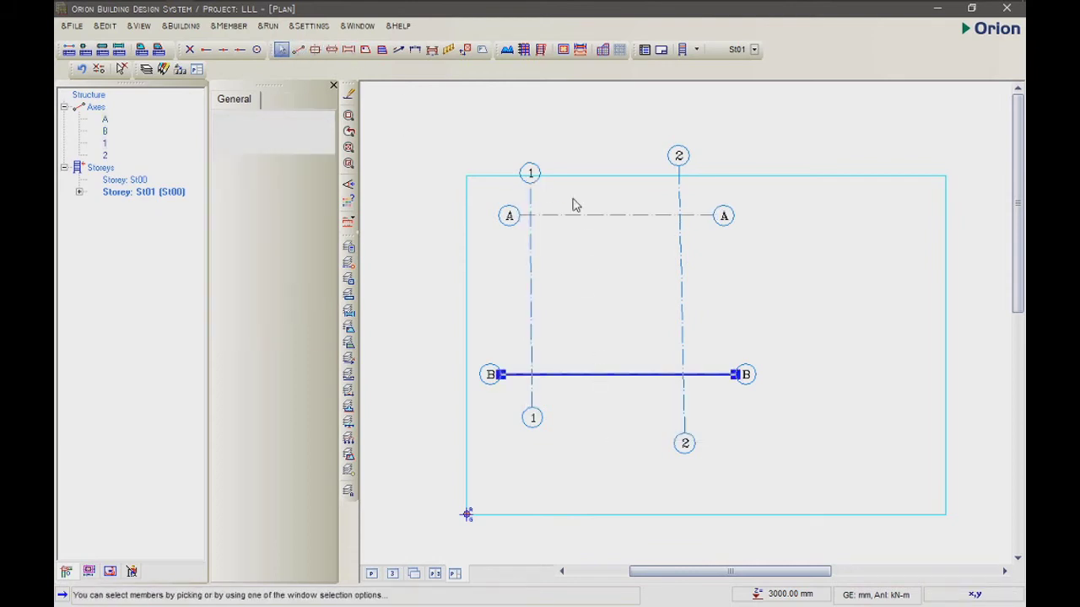
{"action": "left_click", "coordinate": [595, 218]}
{"action": "left_click", "coordinate": [666, 376]}
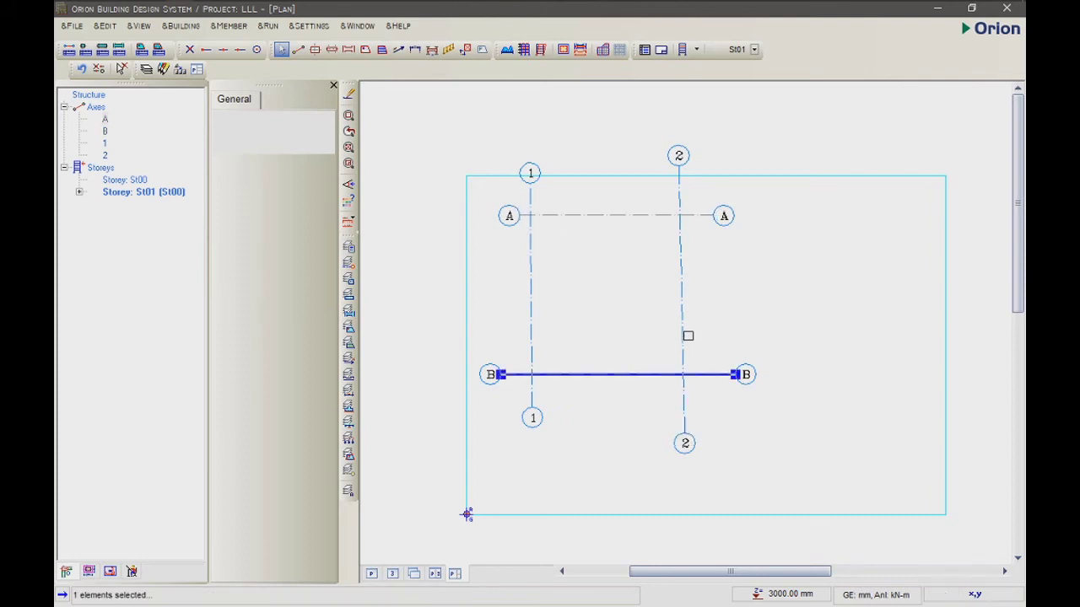
{"action": "left_click", "coordinate": [680, 322]}
{"action": "left_click", "coordinate": [531, 288]}
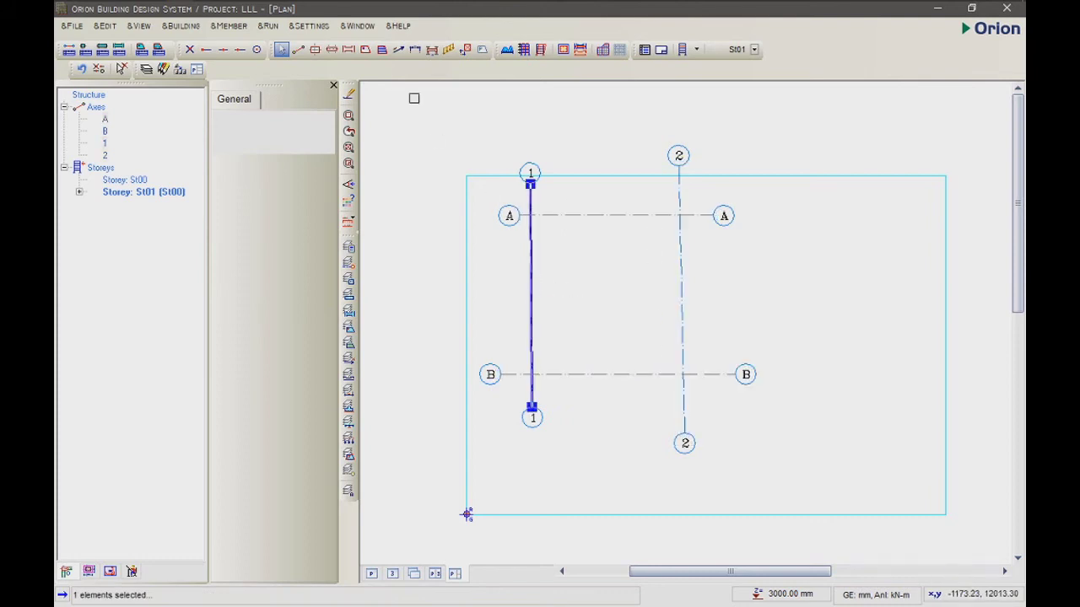
- Pan the plan to bring the grid into view, cancelling column placement
{"action": "left_click", "coordinate": [312, 50]}
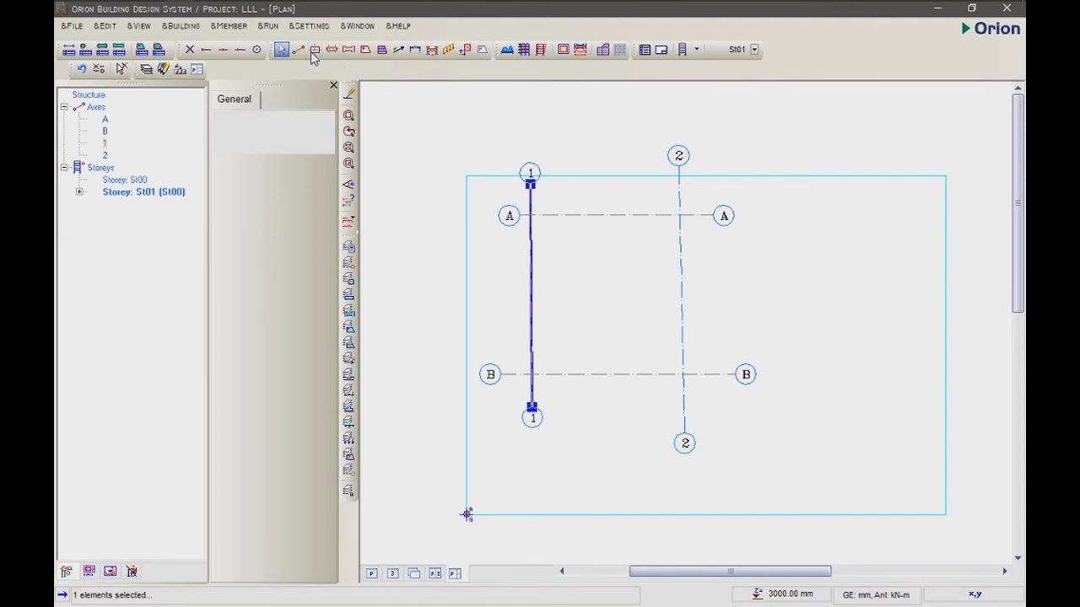
{"action": "scroll", "coordinate": [625, 248], "scroll_direction": "up", "scroll_amount": 2}
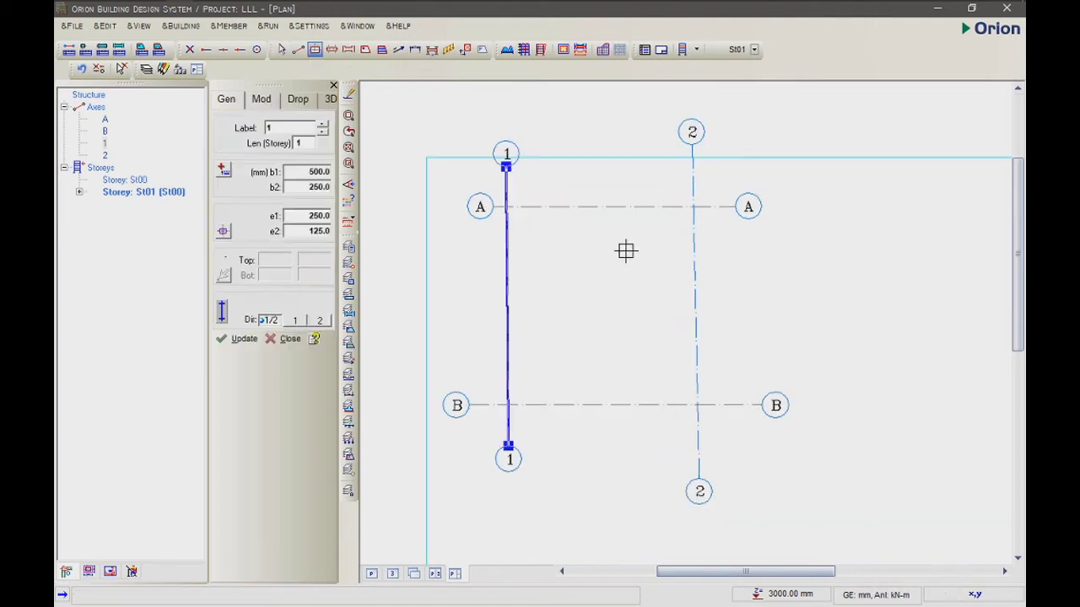
{"action": "scroll", "coordinate": [649, 268], "scroll_direction": "up", "scroll_amount": 1}
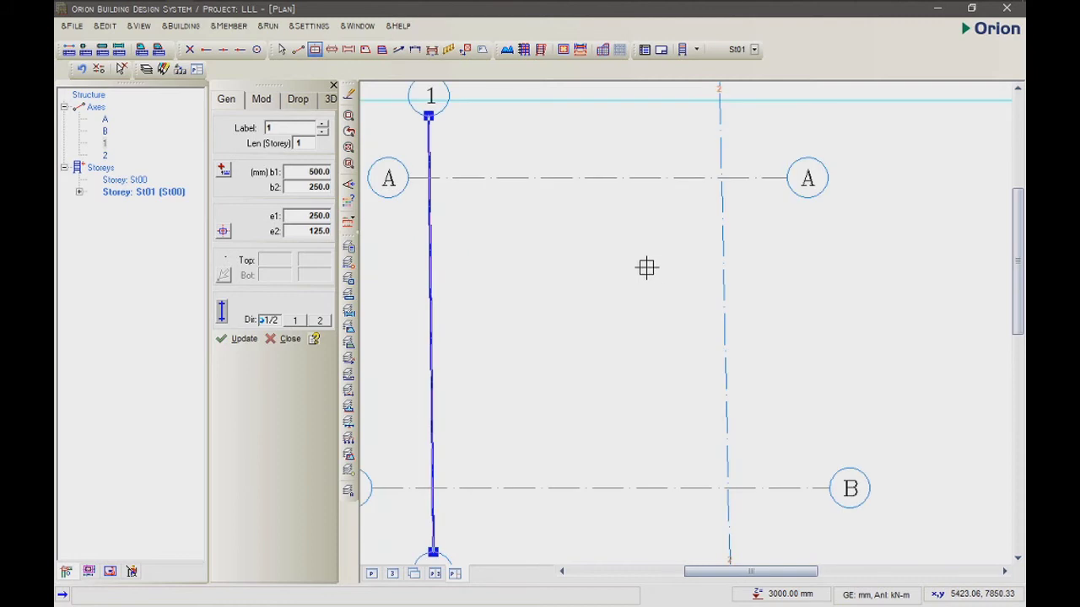
{"action": "middle_click_drag", "start_coordinate": [646, 268], "coordinate": [699, 267]}
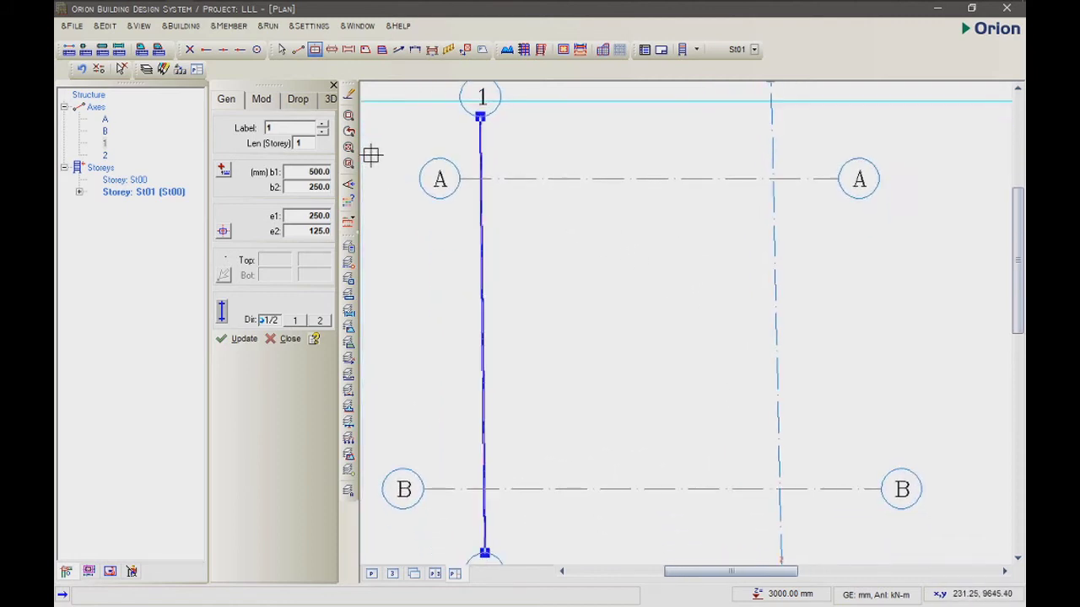
{"action": "key", "text": "Escape"}
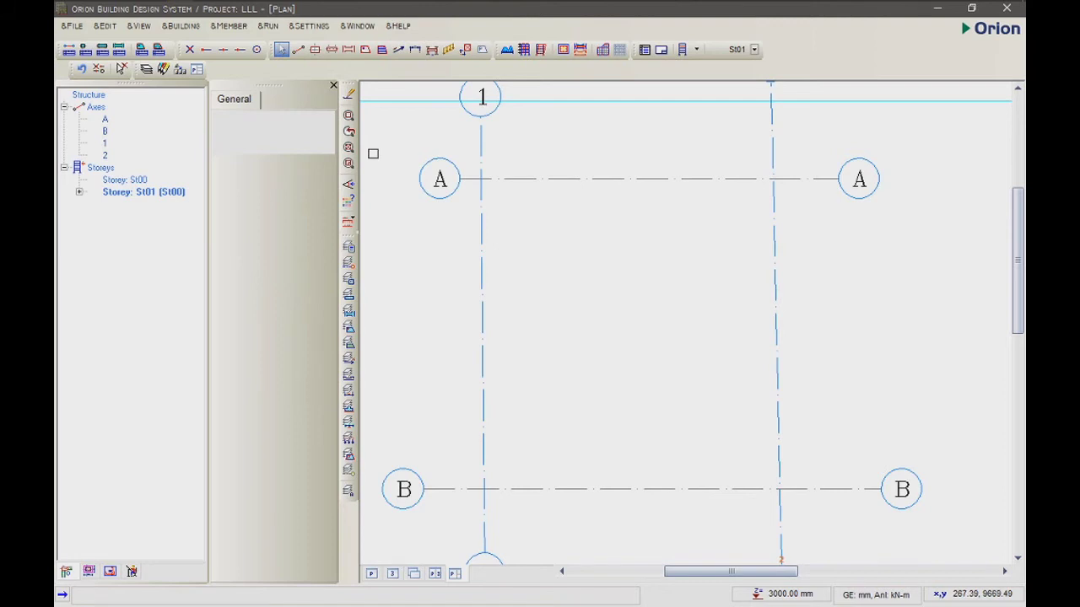
- Set columns to b1 225 and b2 225 mm with a centred insertion point
{"action": "left_click", "coordinate": [316, 51]}
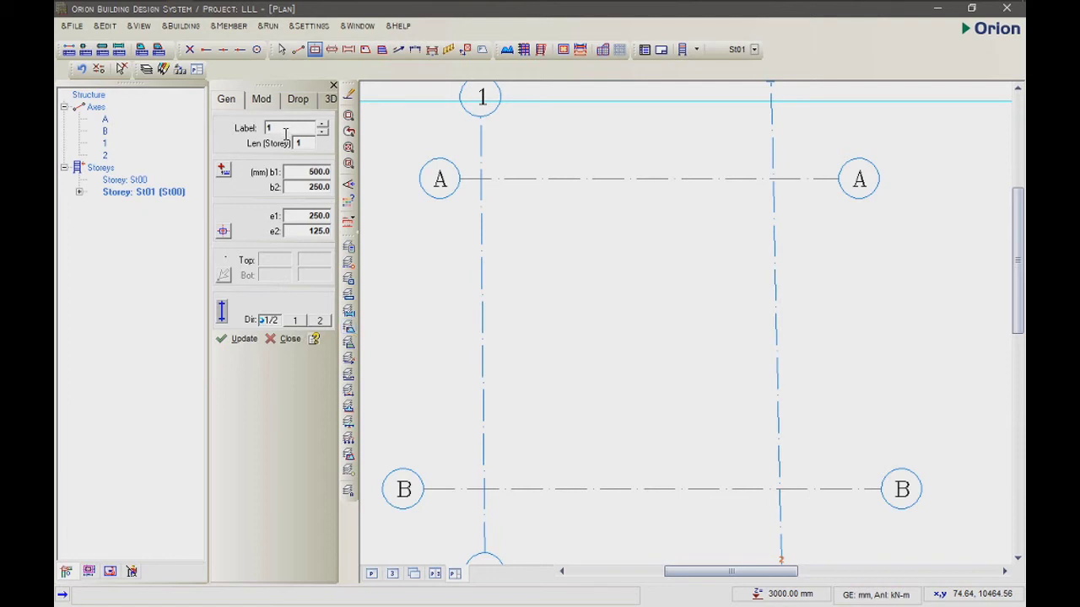
{"action": "left_click", "coordinate": [320, 172]}
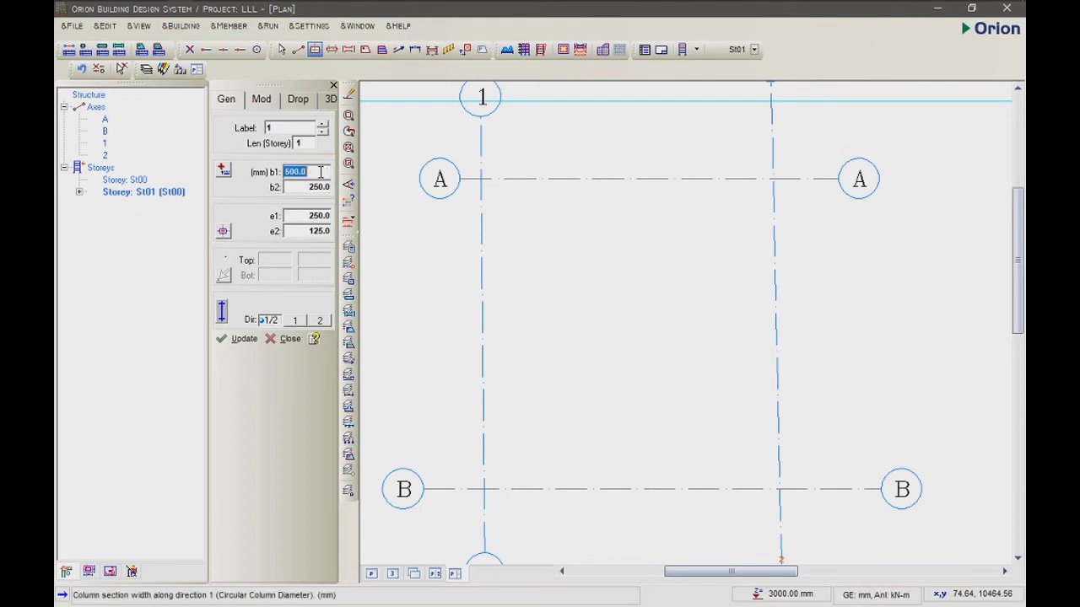
{"action": "type", "text": "225"}
{"action": "left_click", "coordinate": [318, 187]}
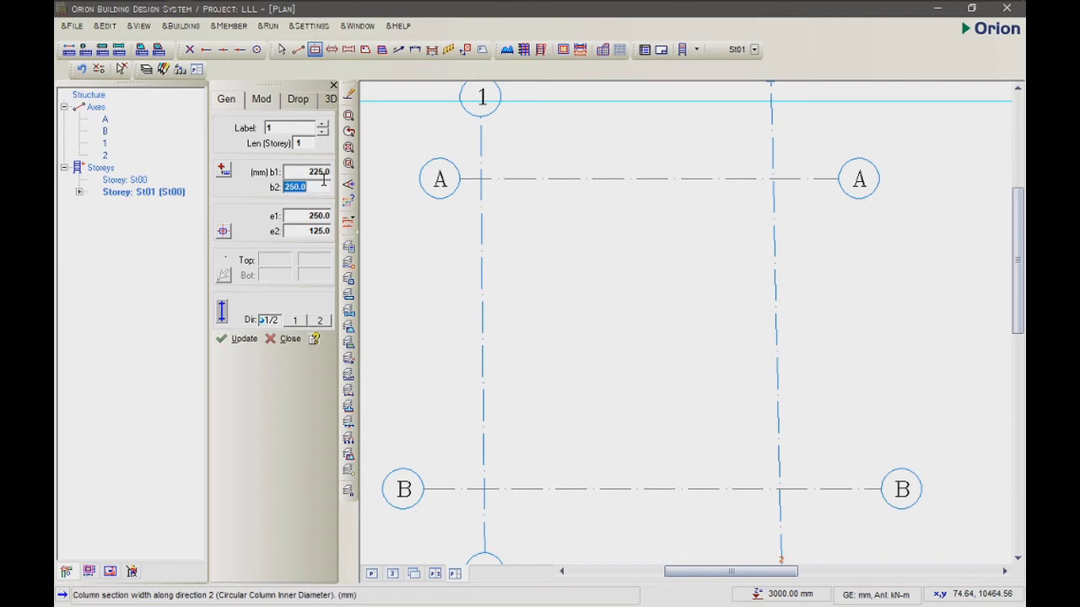
{"action": "type", "text": "225"}
{"action": "left_click", "coordinate": [223, 233]}
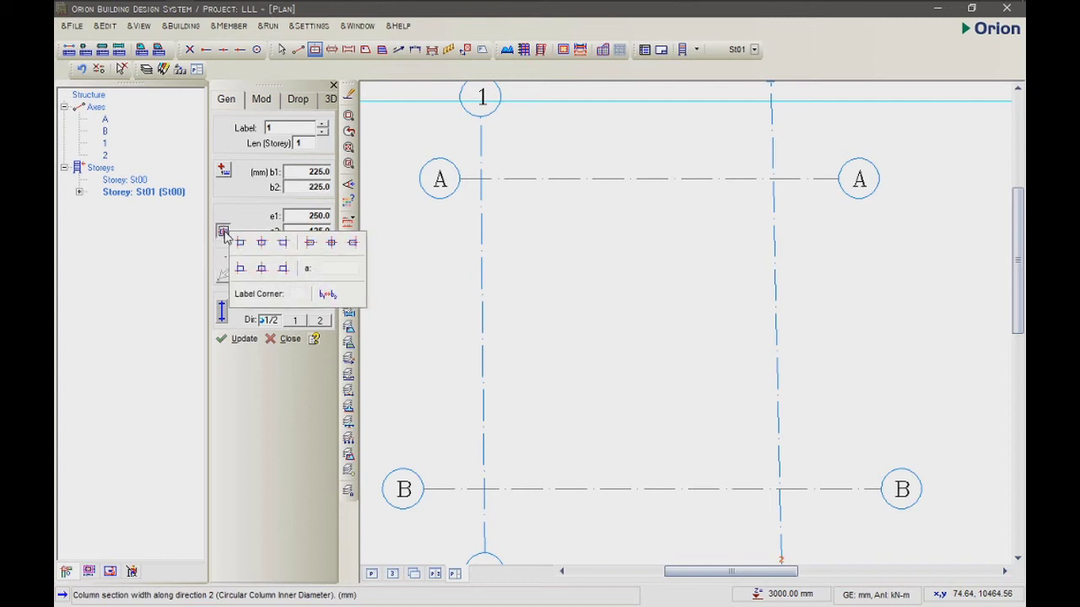
{"action": "left_click", "coordinate": [332, 243]}
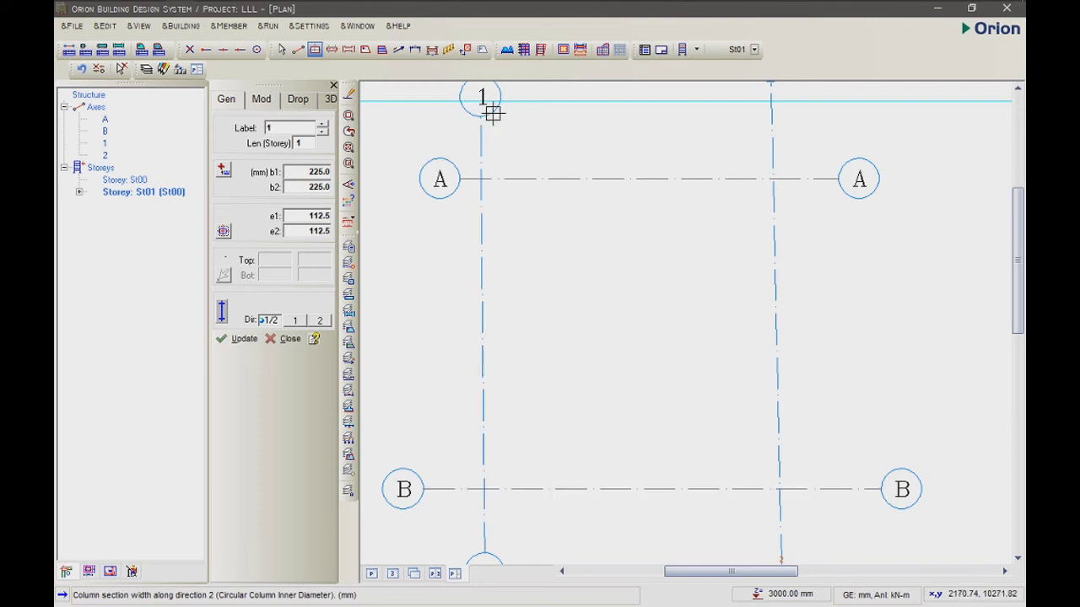
- Place columns 1C1–1C4 at intersections 1/A, 2/A, 1/B and 2/B
{"action": "left_click", "coordinate": [481, 180]}
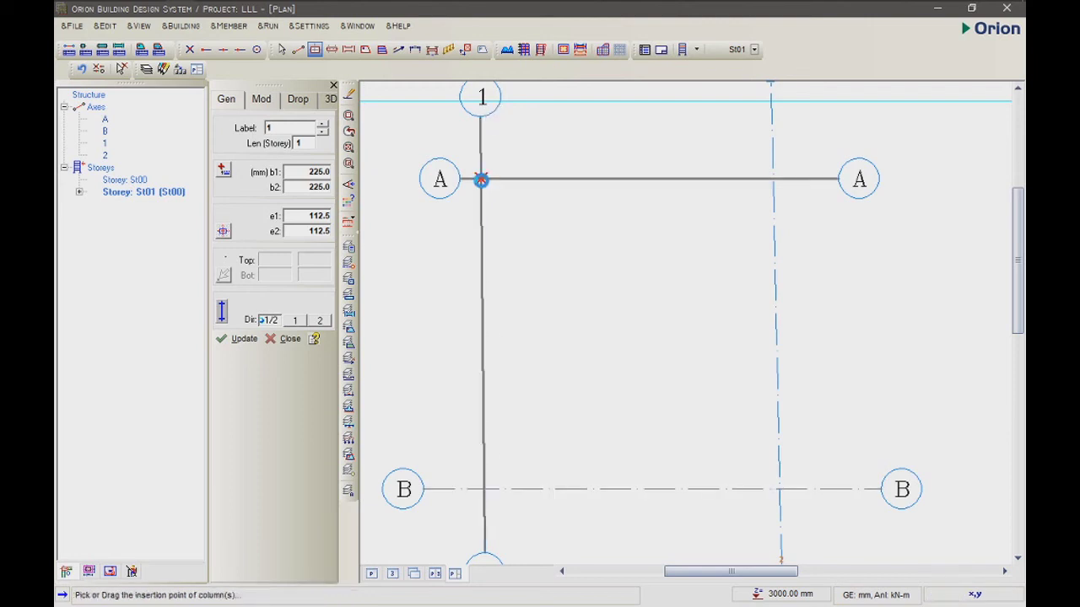
{"action": "left_click", "coordinate": [774, 179]}
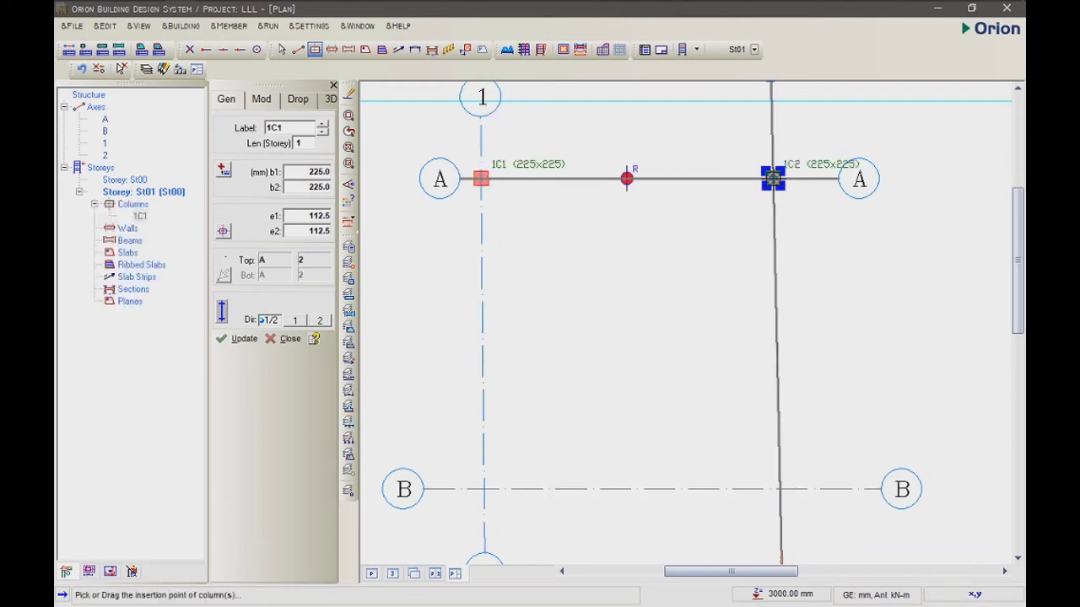
{"action": "left_click", "coordinate": [483, 489]}
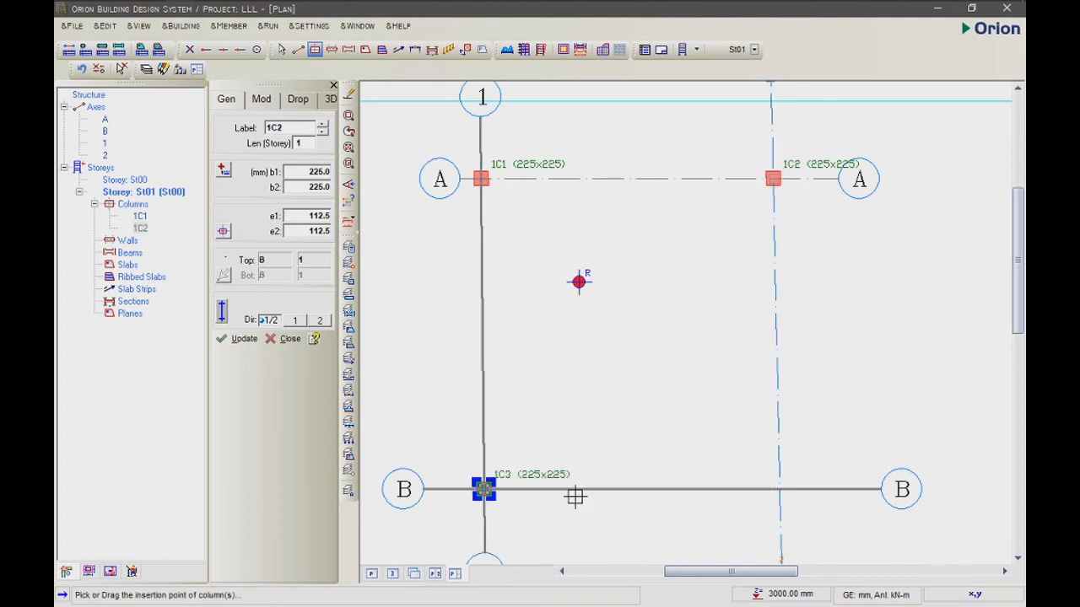
{"action": "left_click", "coordinate": [778, 489]}
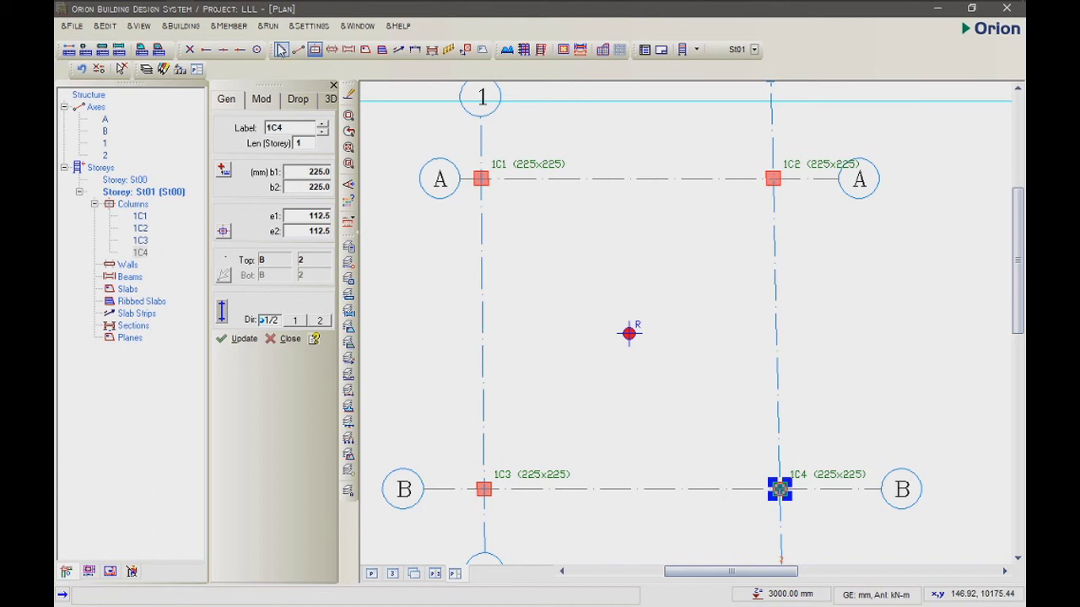
{"action": "left_click", "coordinate": [285, 51]}
{"action": "scroll", "coordinate": [566, 232], "scroll_direction": "down", "scroll_amount": 1}
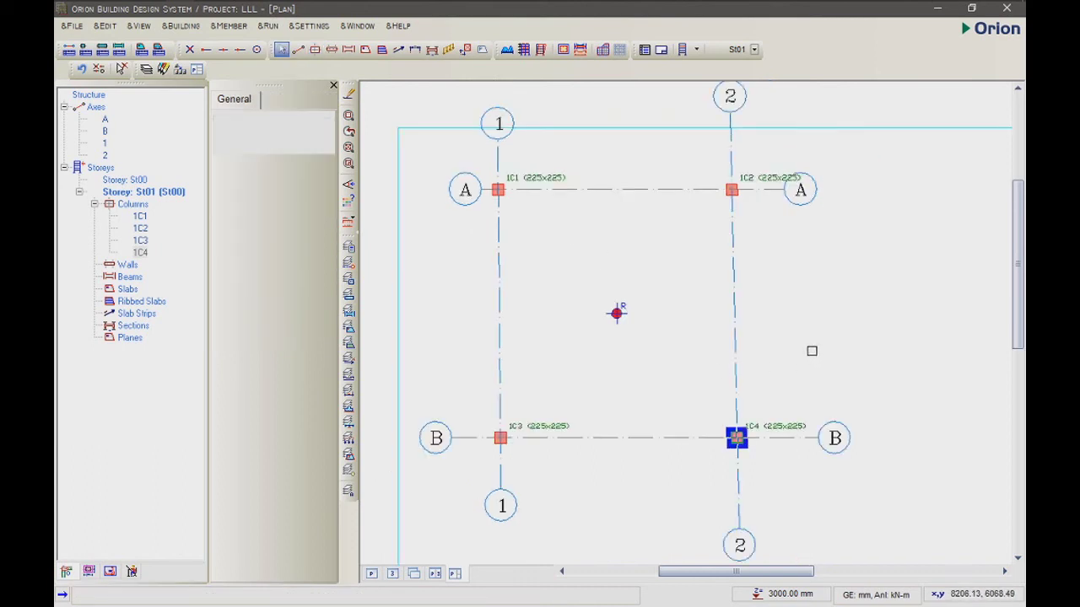
{"action": "key", "text": "Escape"}
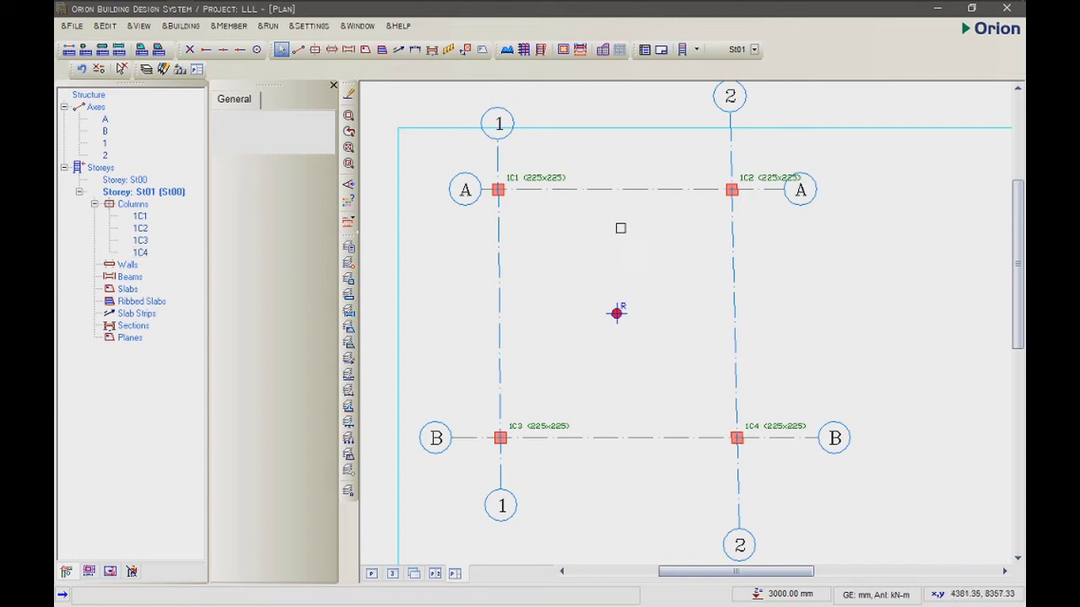
{"action": "scroll", "coordinate": [558, 170], "scroll_direction": "up", "scroll_amount": 1}
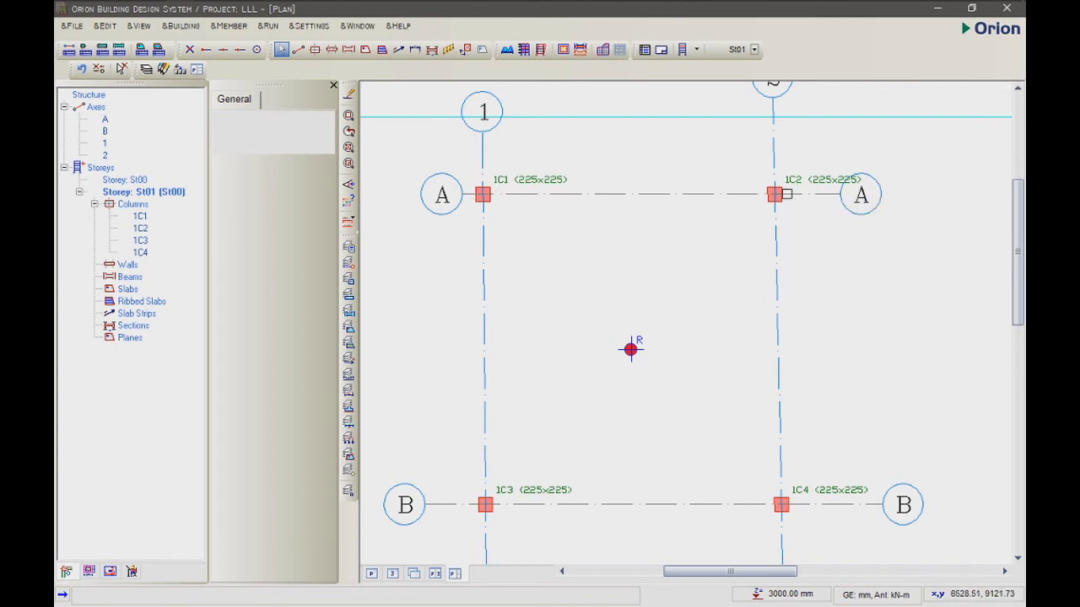
{"action": "mouse_move", "coordinate": [485, 504]}
{"action": "mouse_move", "coordinate": [808, 498]}
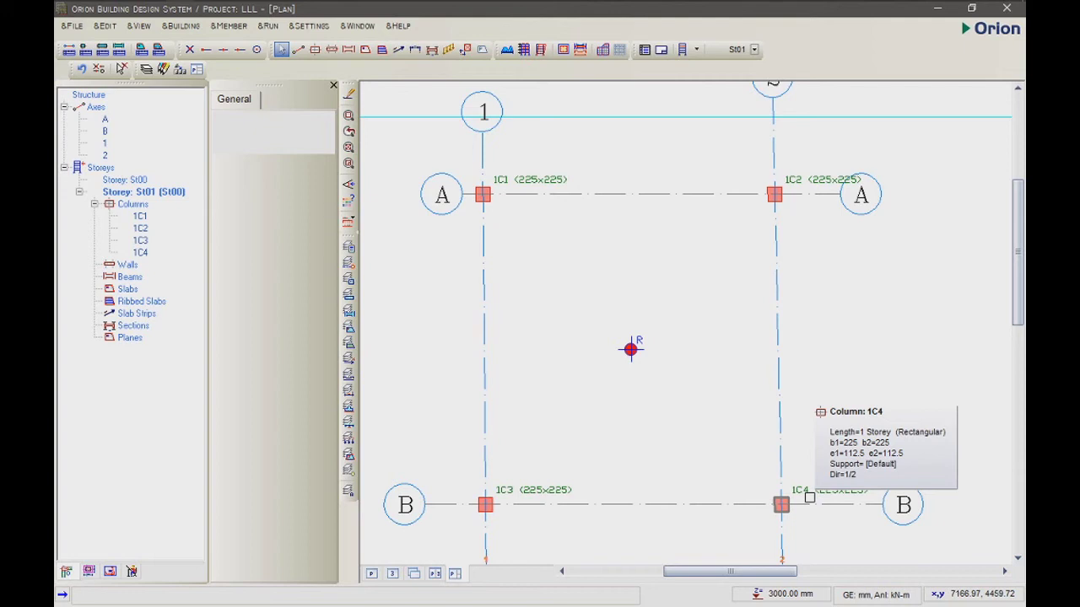
- Set beam width b 225, h-Bot 450 and middle alignment so b2 is 112.5
{"action": "left_click", "coordinate": [351, 51]}
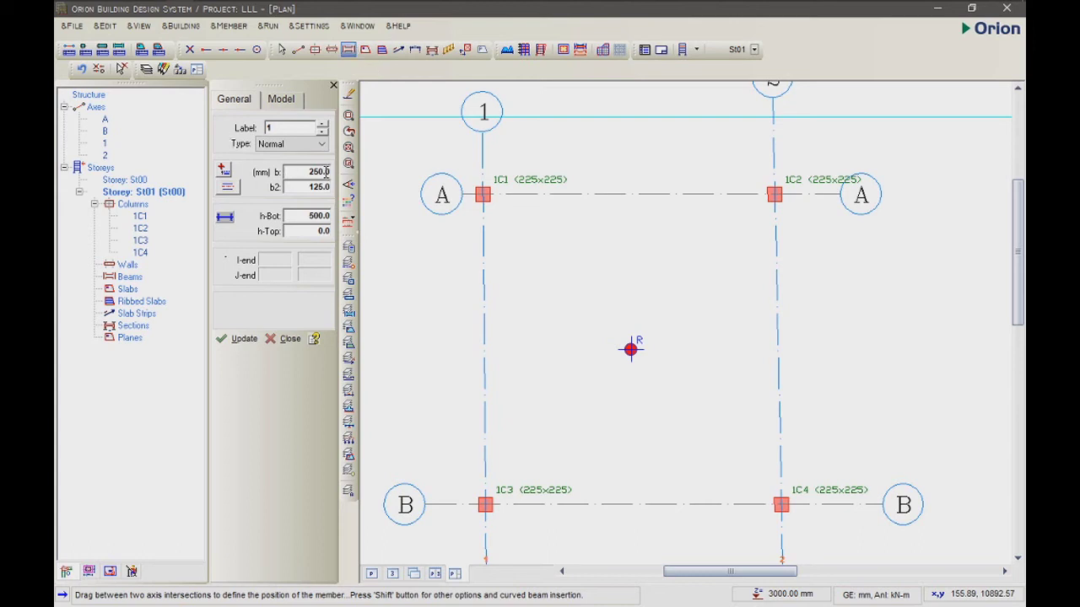
{"action": "left_click", "coordinate": [325, 171]}
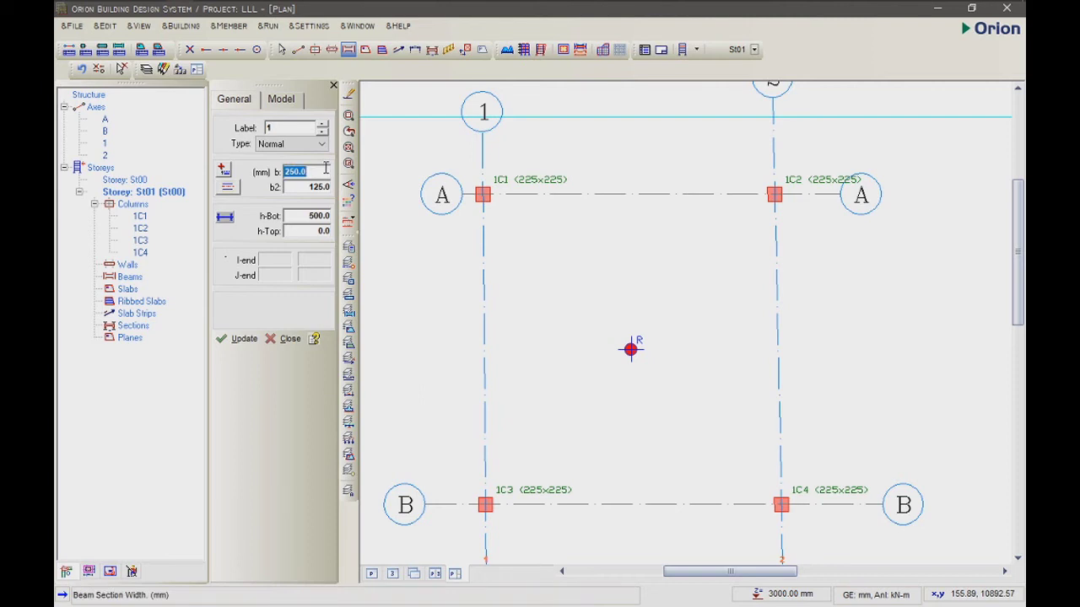
{"action": "type", "text": "225"}
{"action": "left_click", "coordinate": [323, 216]}
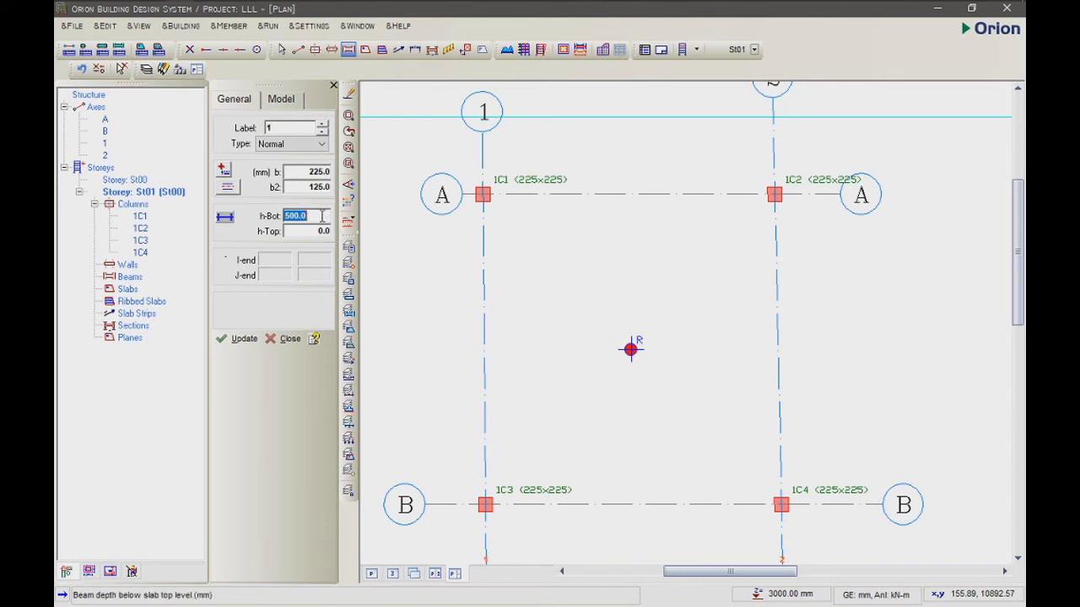
{"action": "type", "text": "2"}
{"action": "left_click", "coordinate": [226, 187]}
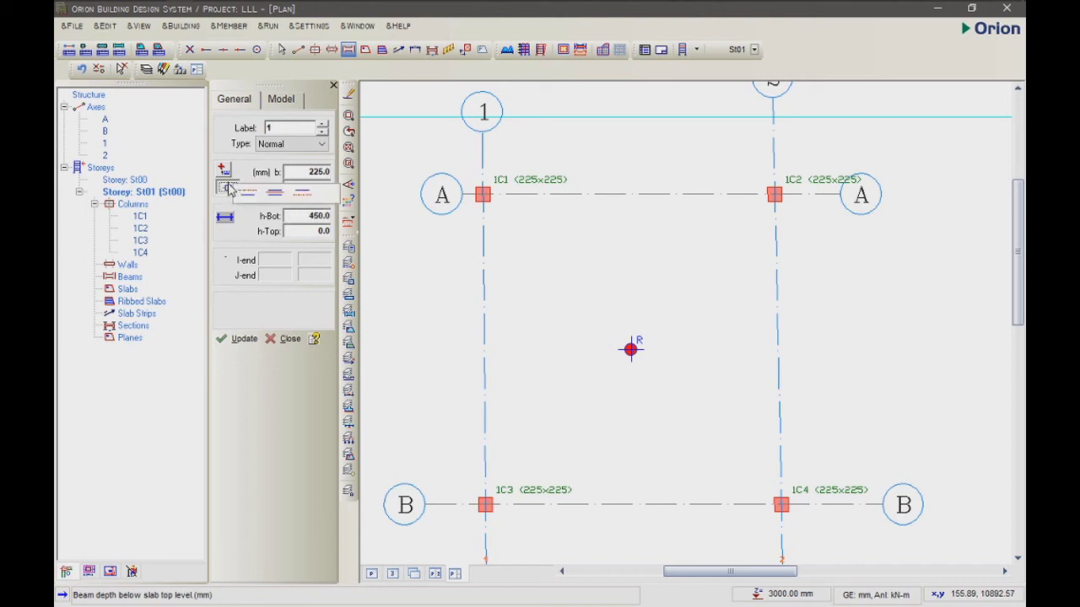
{"action": "left_click", "coordinate": [275, 194]}
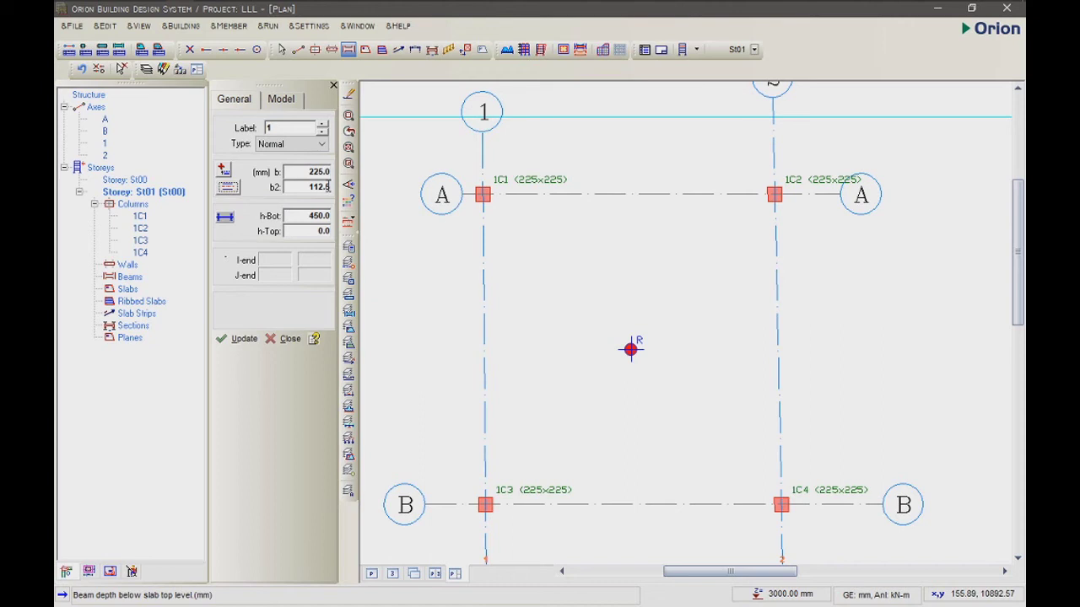
- Draw beams 1B1–1B4 along axes A, 2, B and 1, linking the four columns
{"action": "left_click", "coordinate": [505, 175]}
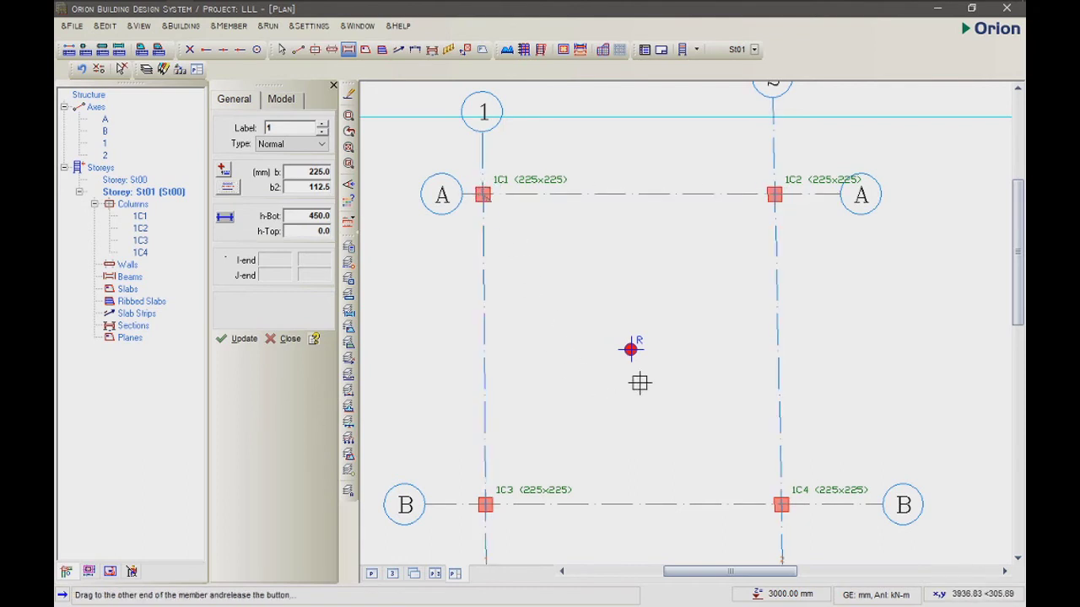
{"action": "left_click_drag", "start_coordinate": [699, 309], "coordinate": [481, 194]}
{"action": "scroll", "coordinate": [610, 282], "scroll_direction": "down", "scroll_amount": 1}
{"action": "scroll", "coordinate": [627, 294], "scroll_direction": "up", "scroll_amount": 1}
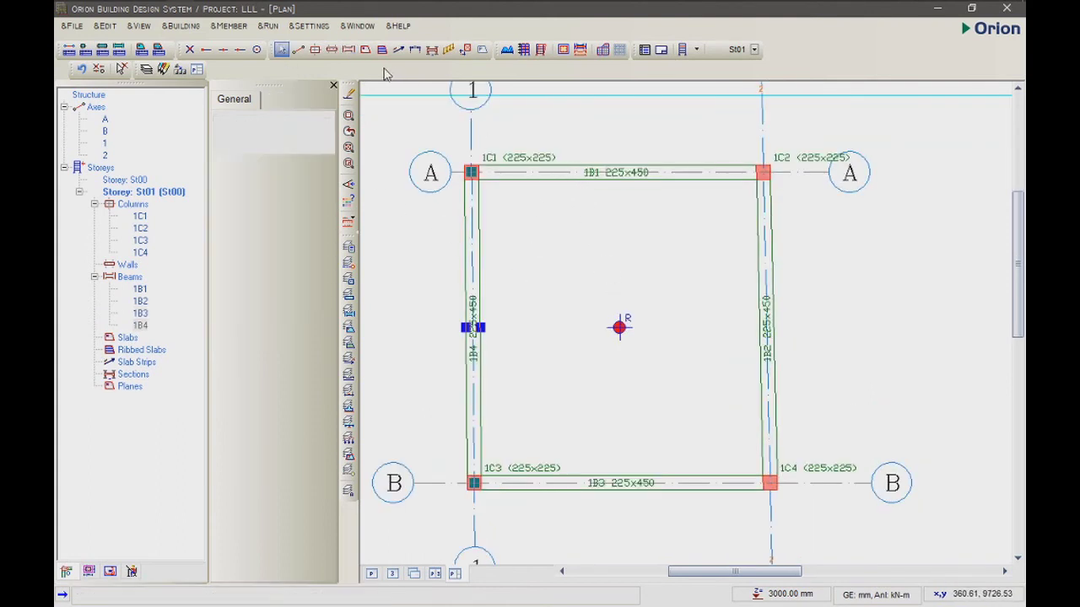
{"action": "left_click", "coordinate": [332, 50]}
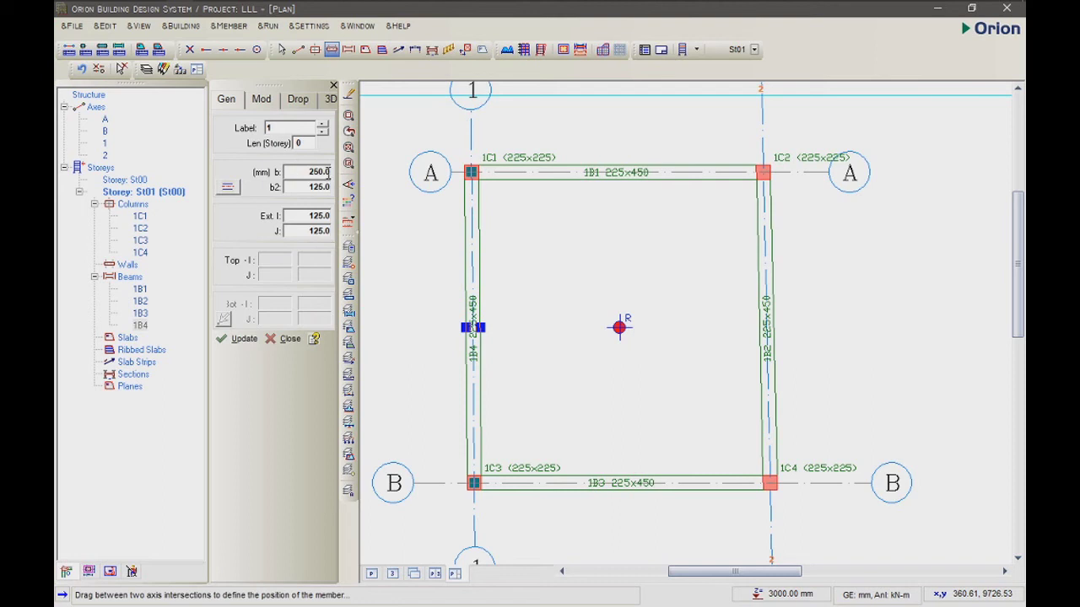
- Set slab thickness h 150, concrete cover 25 and the Rooms load preset
{"action": "left_click", "coordinate": [365, 50]}
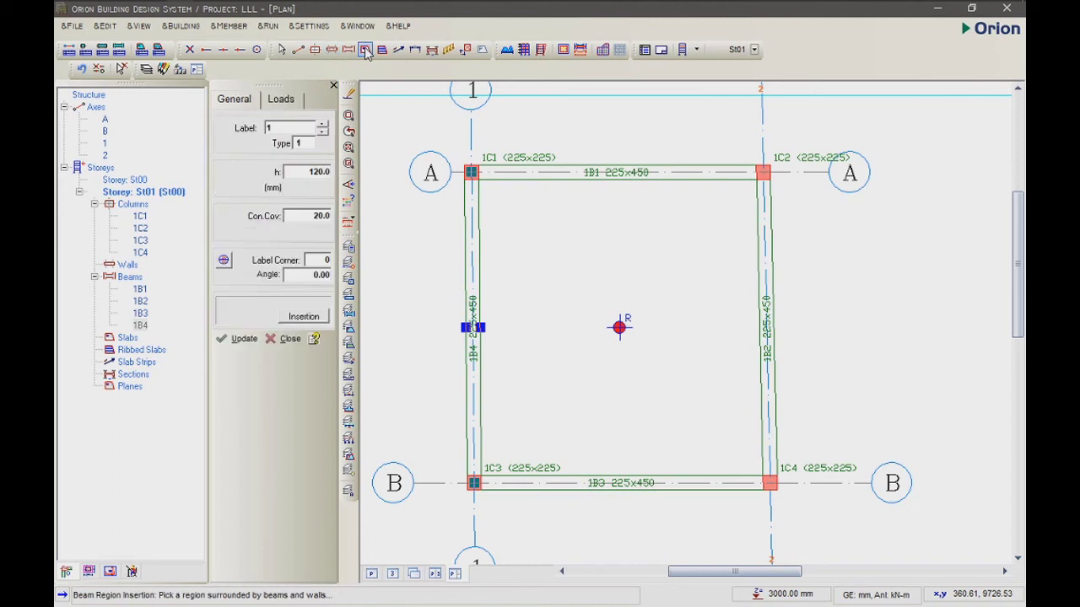
{"action": "double_click", "coordinate": [321, 173]}
{"action": "type", "text": "150"}
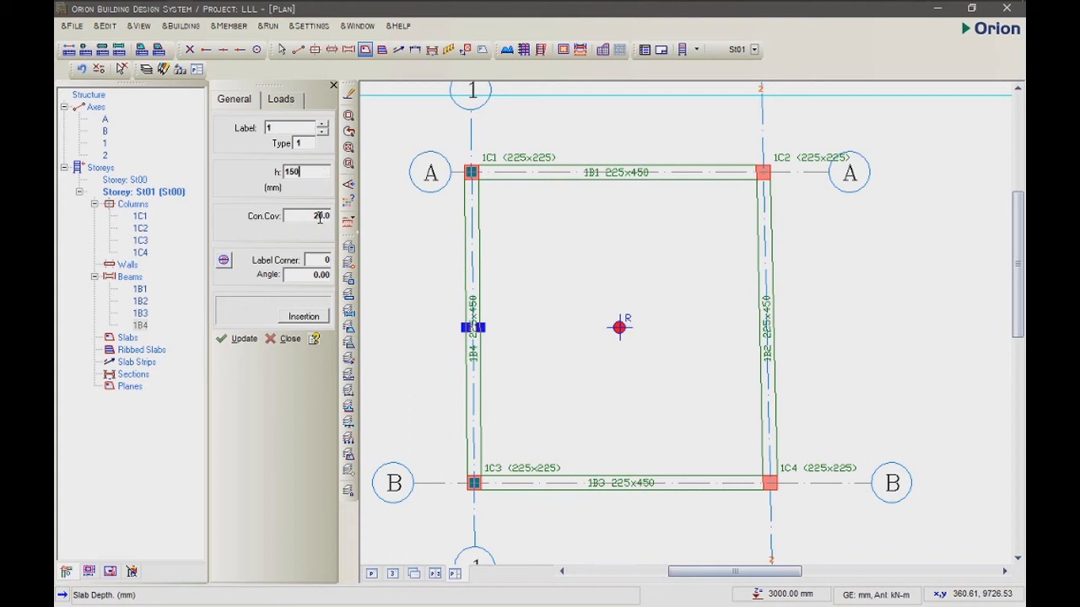
{"action": "key", "text": "Tab"}
{"action": "type", "text": "2"}
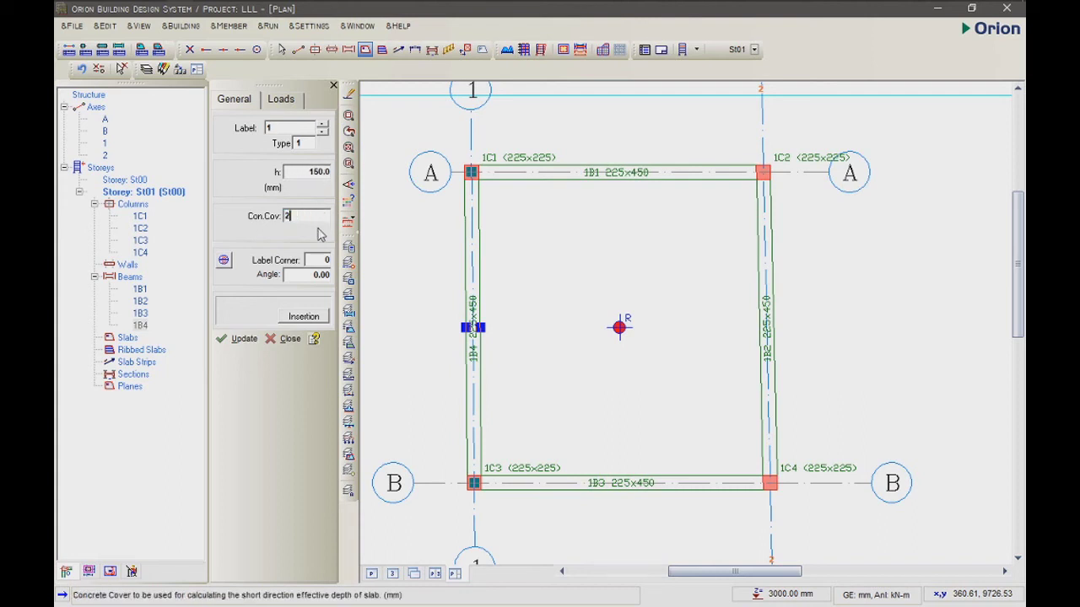
{"action": "left_click", "coordinate": [284, 102]}
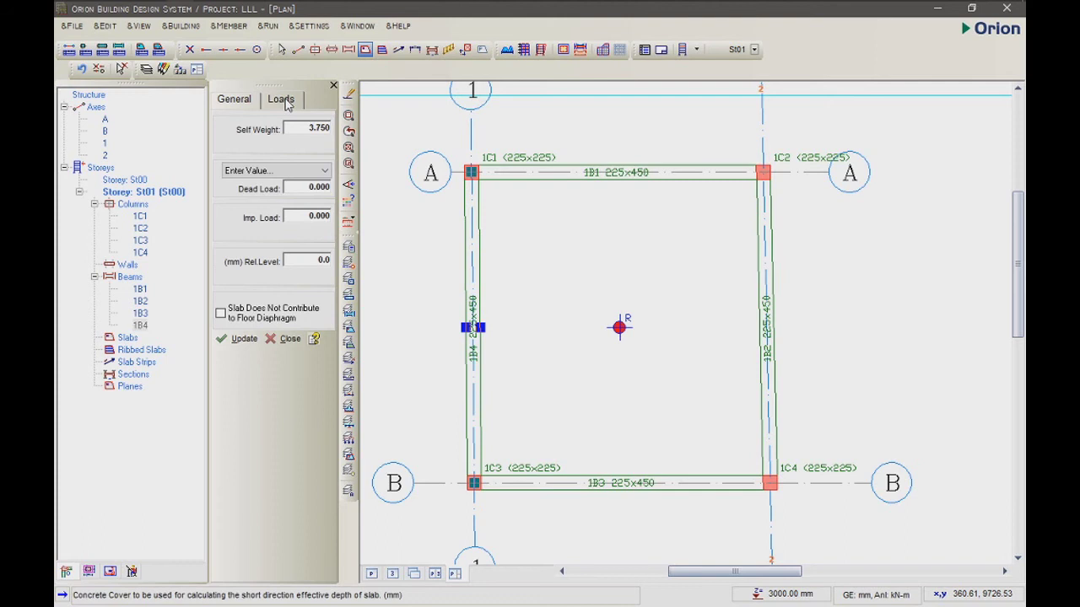
{"action": "left_click", "coordinate": [275, 171]}
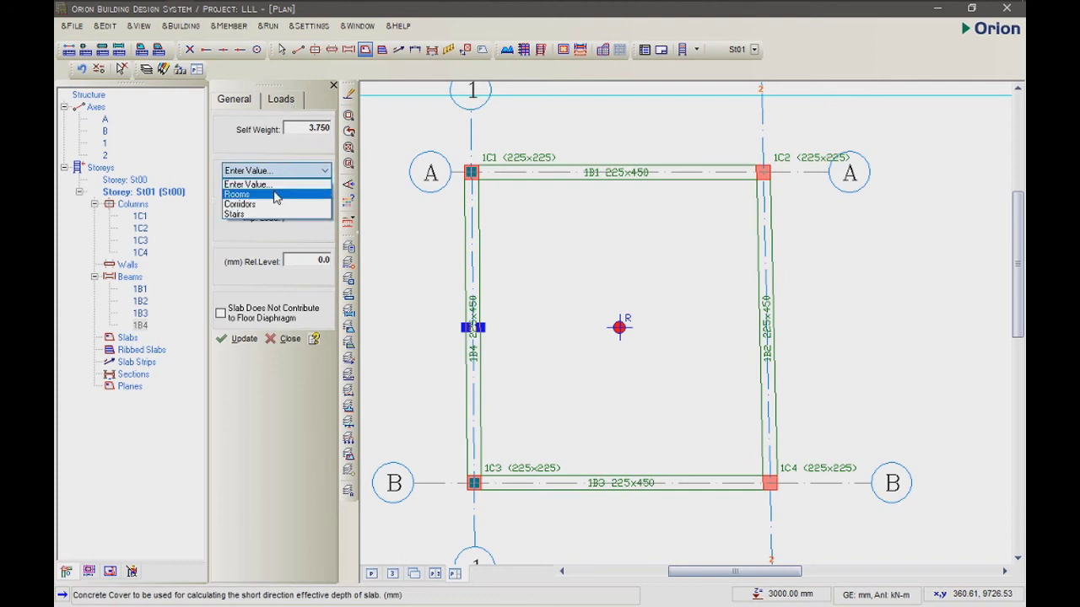
{"action": "left_click", "coordinate": [274, 195]}
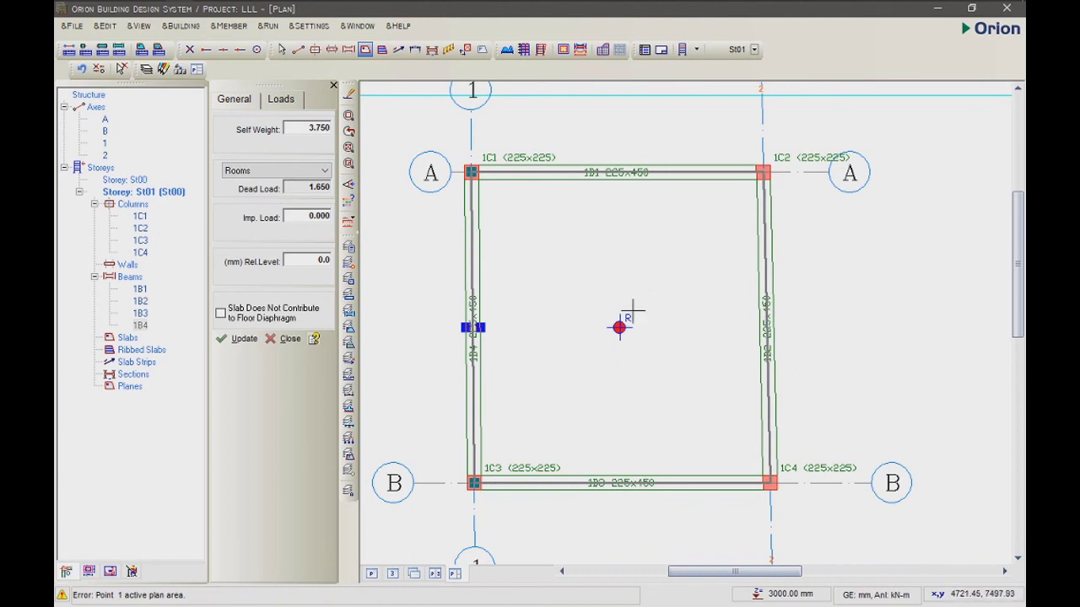
{"action": "left_click", "coordinate": [248, 101]}
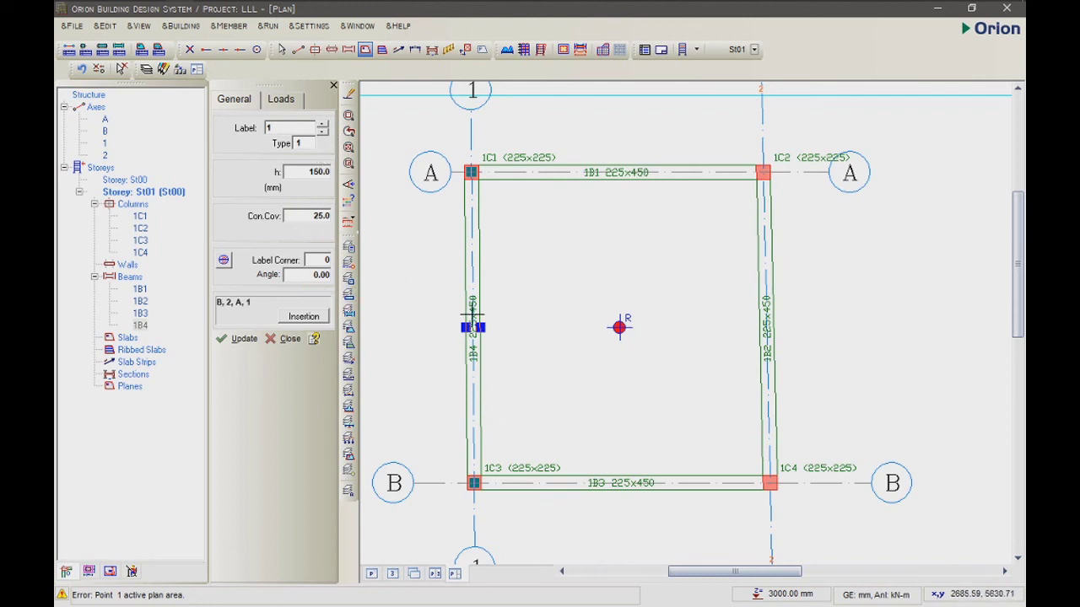
- Place slab 1S1 inside the bay enclosed by the four beams
{"action": "left_click", "coordinate": [615, 267]}
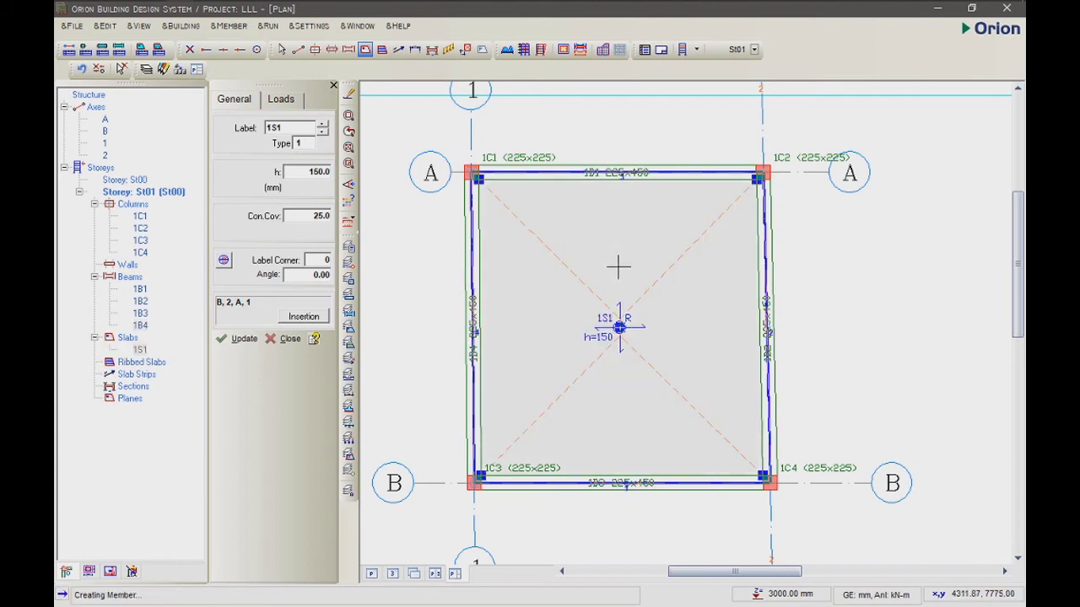
{"action": "left_click", "coordinate": [617, 266]}
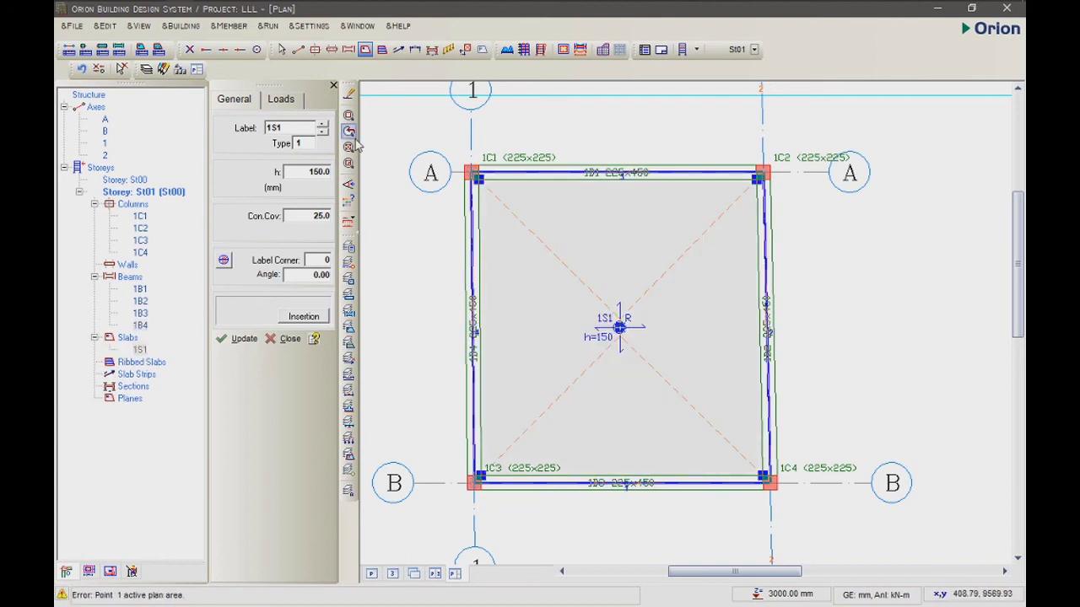
{"action": "left_click", "coordinate": [281, 49]}
{"action": "scroll", "coordinate": [545, 292], "scroll_direction": "down", "scroll_amount": 2}
{"action": "scroll", "coordinate": [542, 284], "scroll_direction": "up", "scroll_amount": 2}
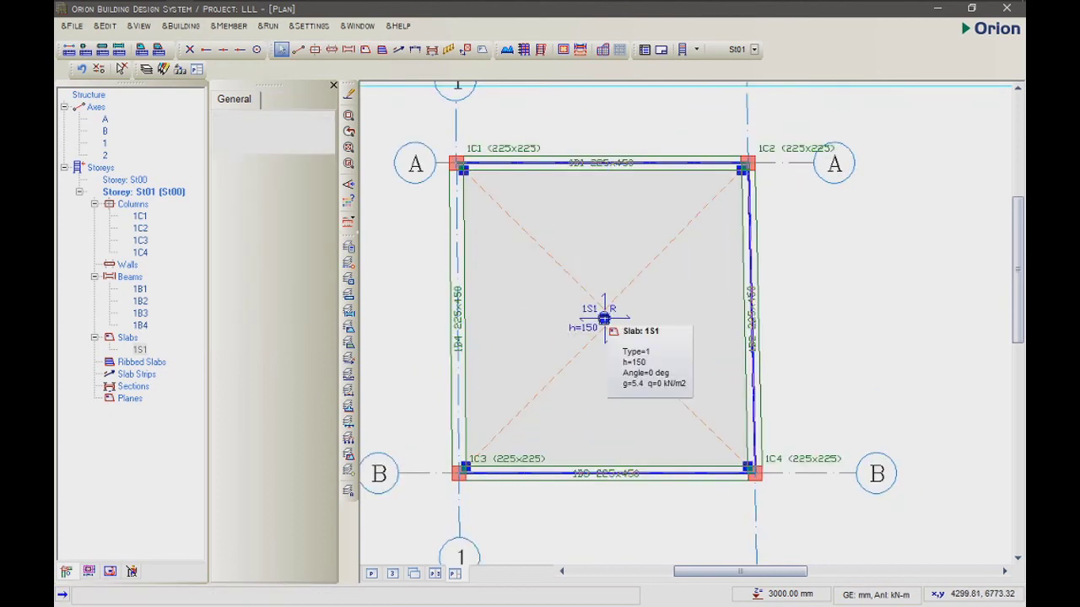
- Configure strip X1 as a Dir X Analytical Strip with chosen start and end supports
{"action": "left_click", "coordinate": [516, 119]}
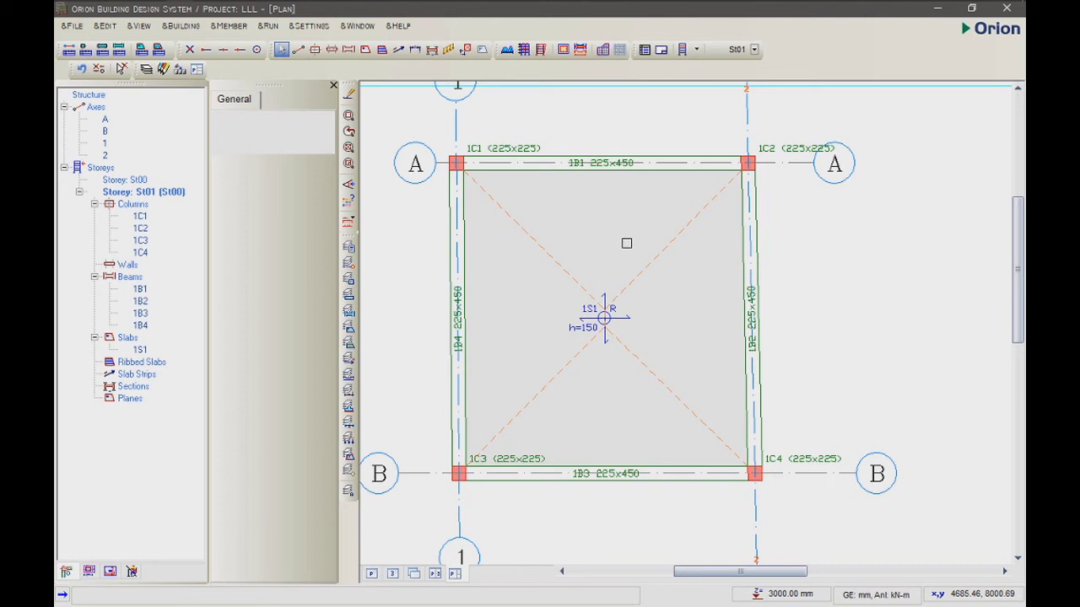
{"action": "left_click", "coordinate": [398, 49]}
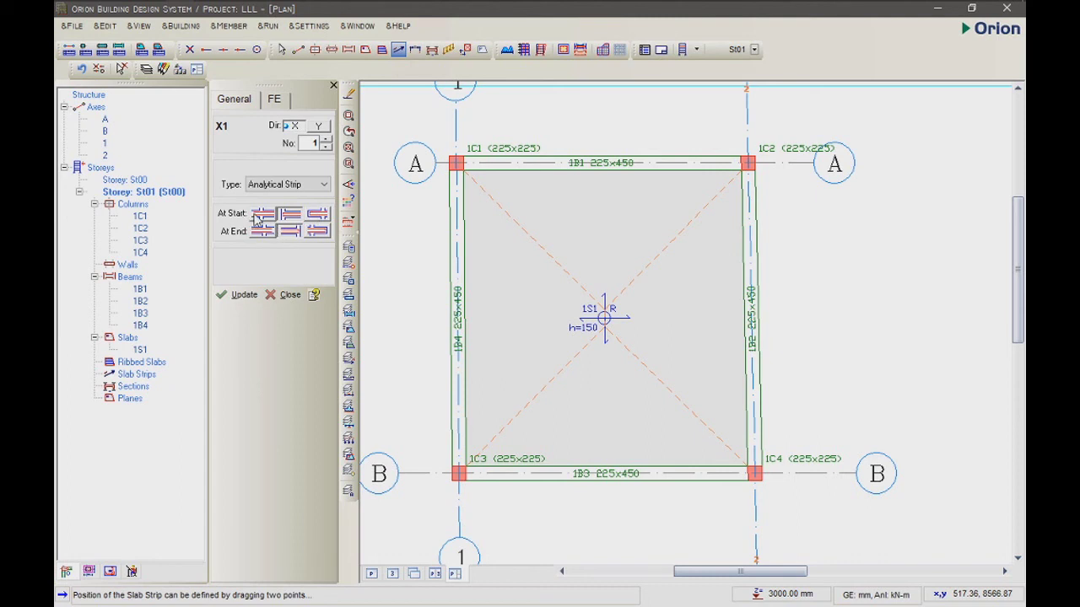
{"action": "left_click", "coordinate": [262, 215]}
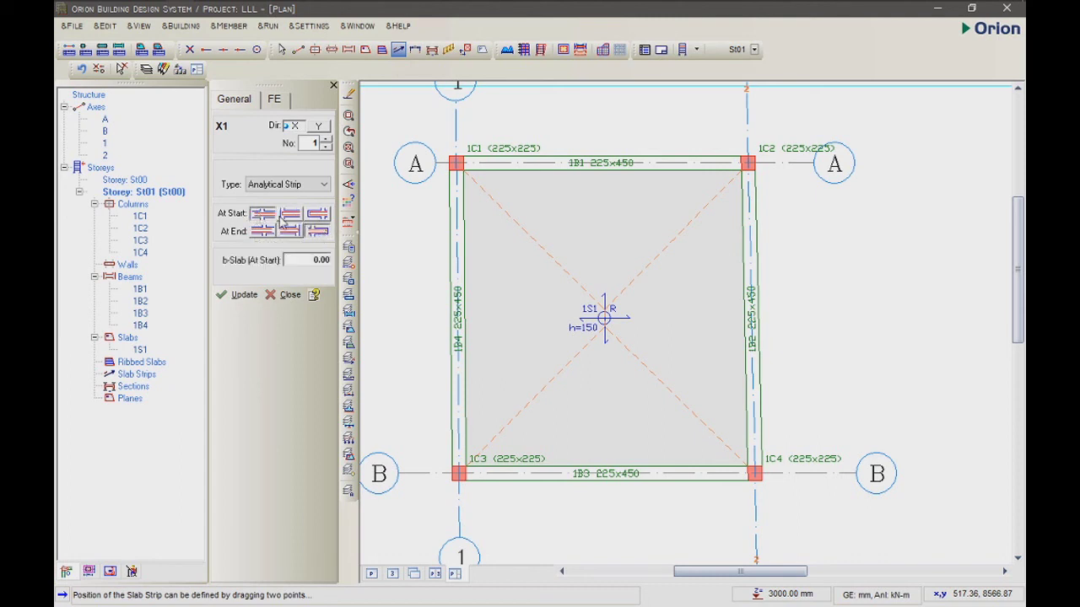
{"action": "left_click", "coordinate": [289, 216]}
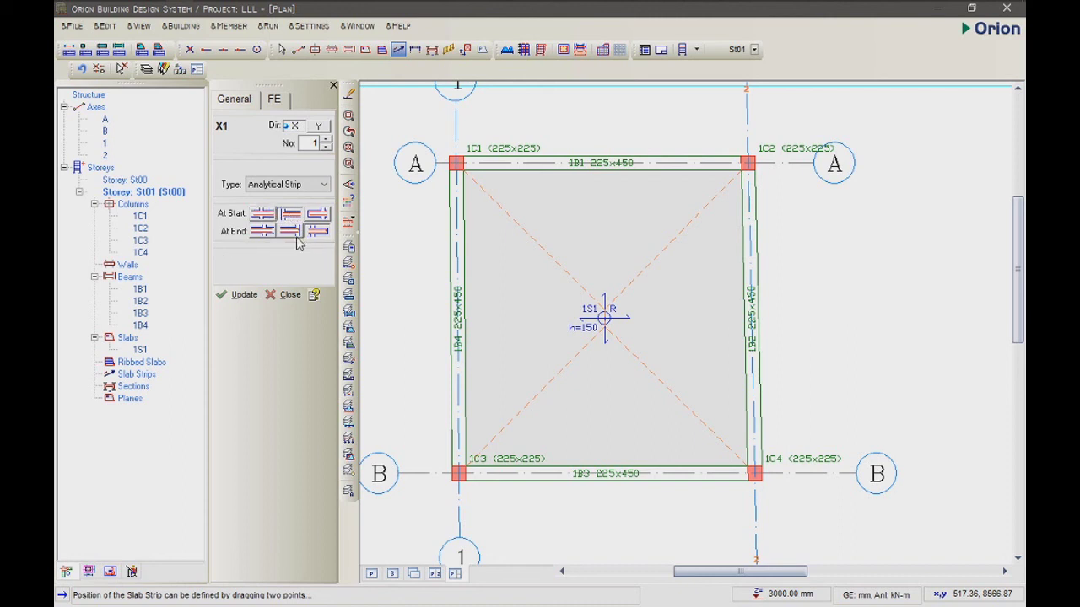
{"action": "left_click", "coordinate": [297, 235]}
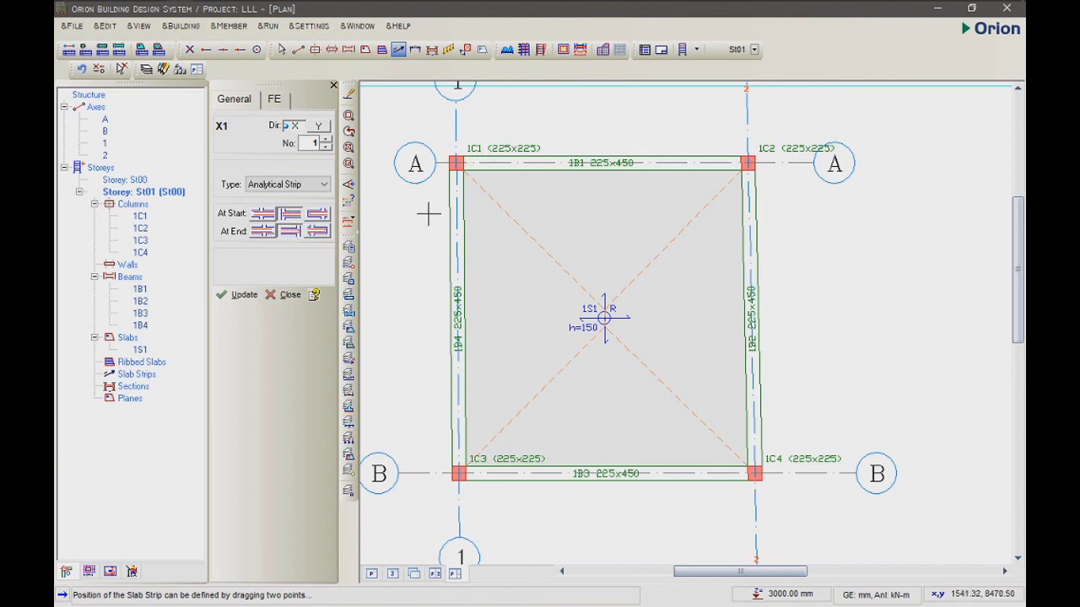
- Draw strip X1 left to right across slab 1S1 with 19H8-250 bars, dismissing the deflection warning
{"action": "left_click_drag", "start_coordinate": [428, 214], "coordinate": [823, 205]}
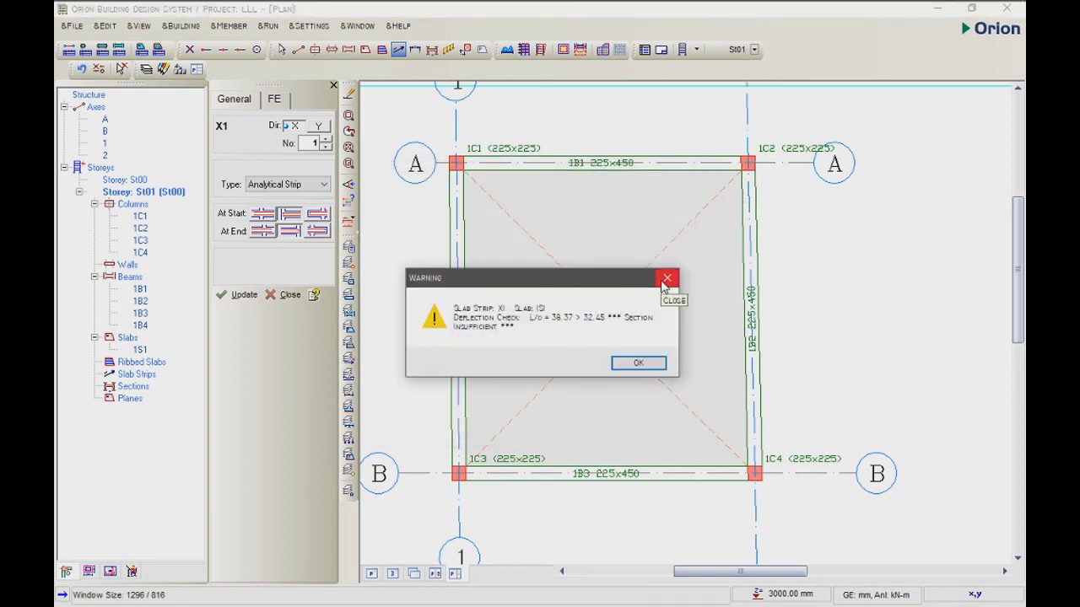
{"action": "left_click", "coordinate": [666, 278]}
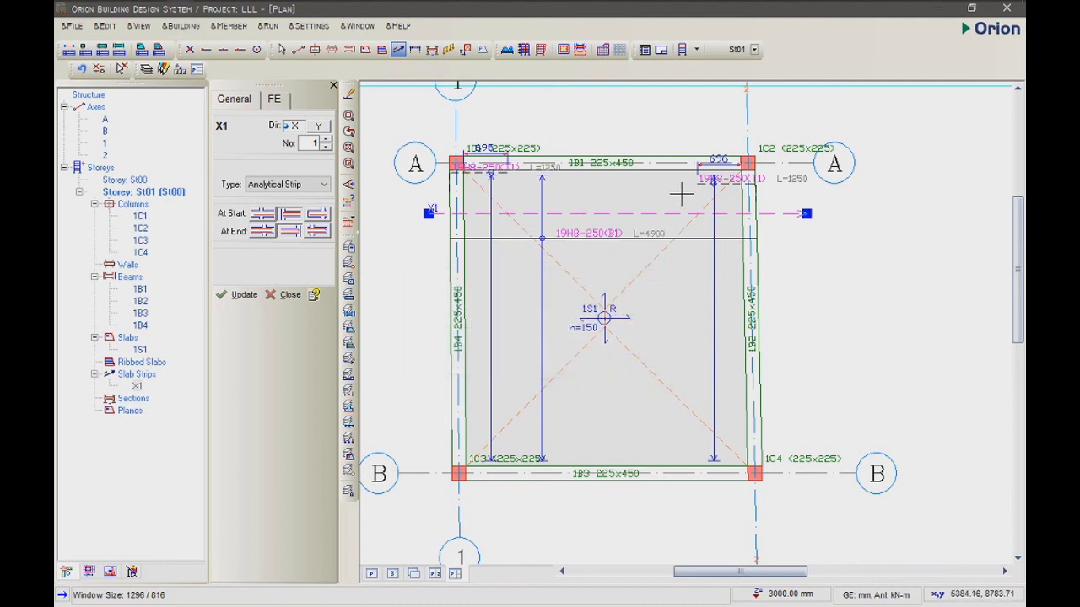
- Draw strip Y1 in the Y direction down through slab 1S1, adding 18H8-250 bars
{"action": "left_click", "coordinate": [316, 126]}
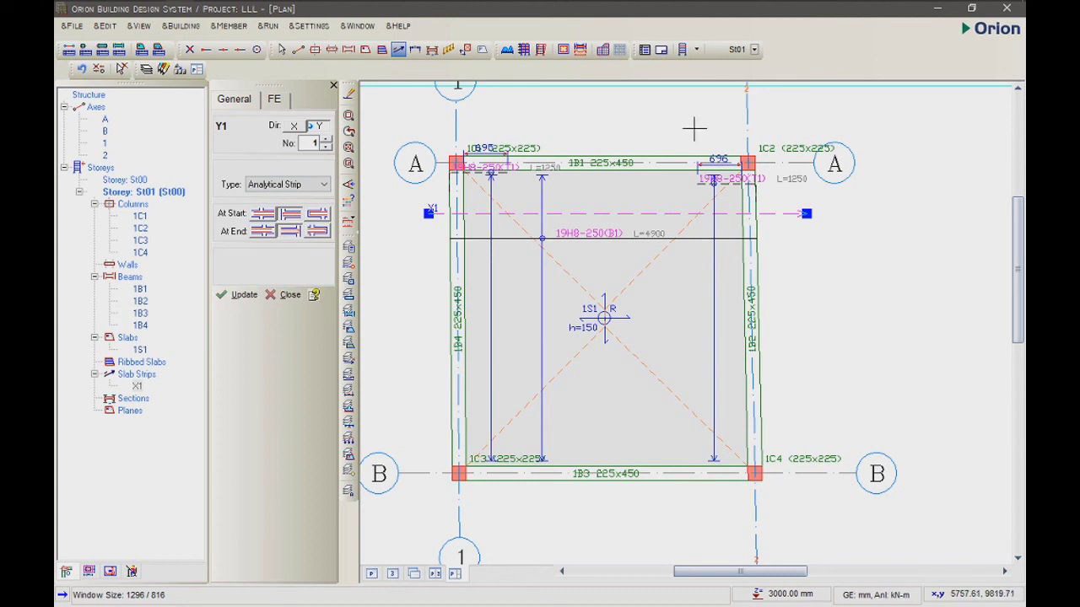
{"action": "mouse_move", "coordinate": [693, 126]}
{"action": "left_mouse_down"}
{"action": "mouse_move", "coordinate": [697, 498]}
{"action": "mouse_move", "coordinate": [672, 501]}
{"action": "mouse_move", "coordinate": [689, 501]}
{"action": "mouse_move", "coordinate": [700, 531]}
{"action": "left_mouse_up"}
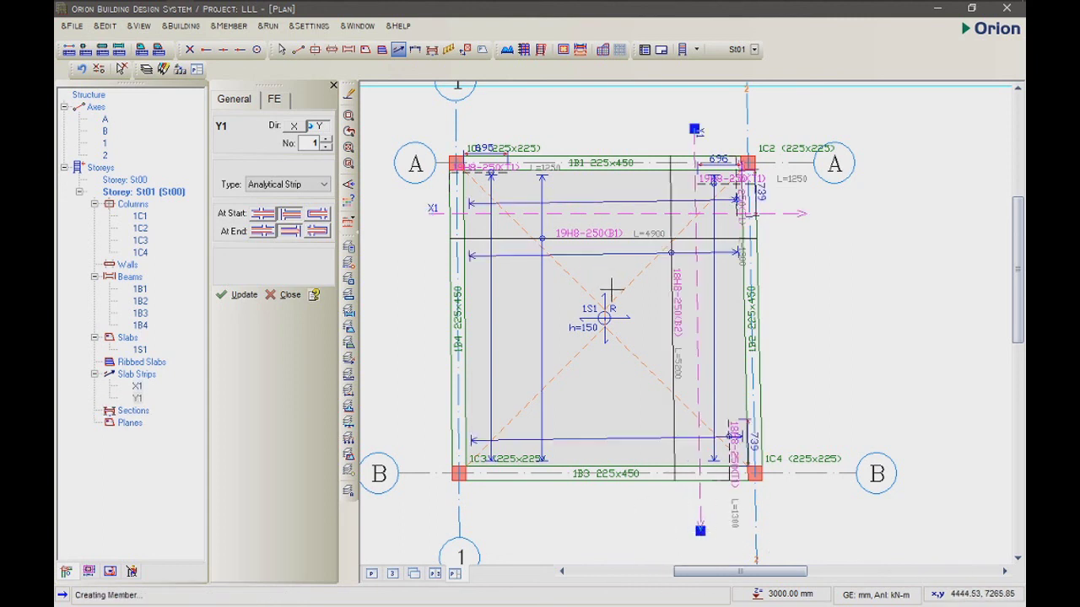
{"action": "scroll", "coordinate": [613, 288], "scroll_direction": "up", "scroll_amount": 1}
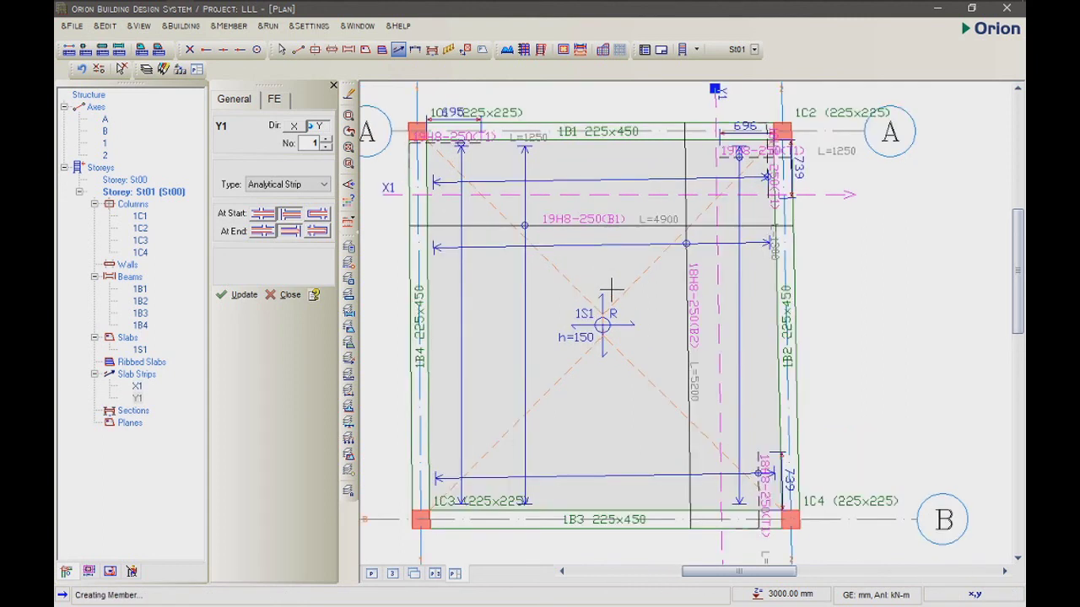
- Return to the Select tool and pan the view to centre the reinforced slab
{"action": "left_click", "coordinate": [282, 51]}
{"action": "middle_click_drag", "start_coordinate": [630, 306], "coordinate": [670, 310]}
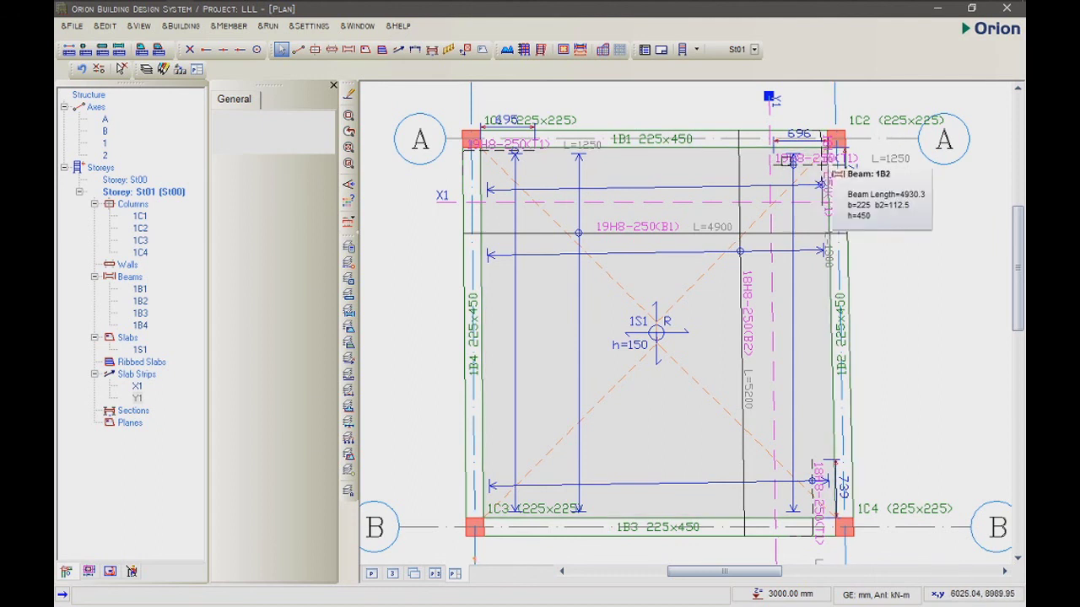
{"action": "left_click", "coordinate": [790, 162]}
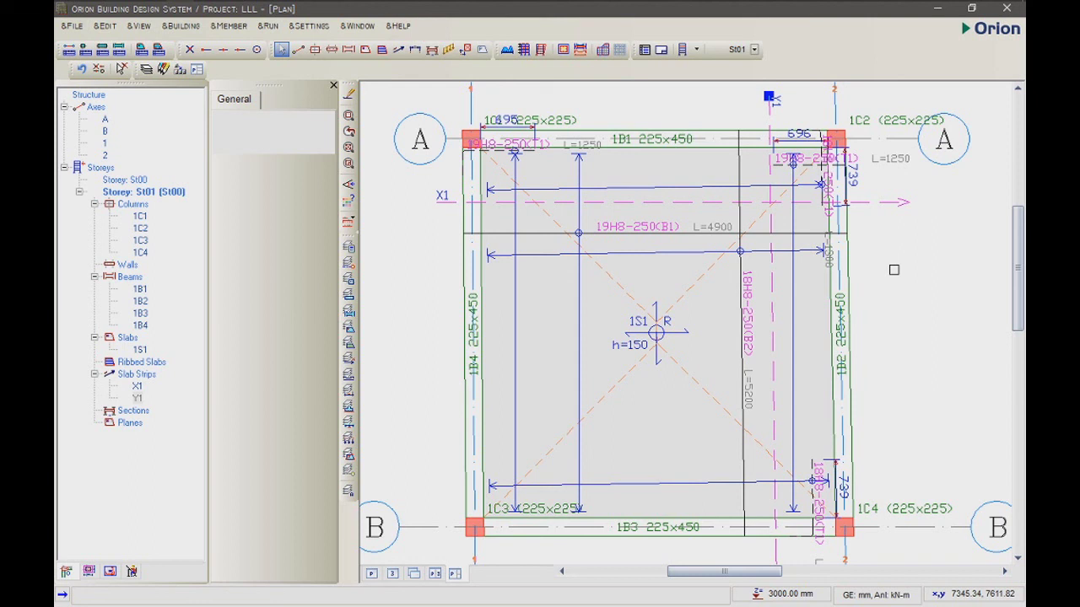
{"action": "scroll", "coordinate": [556, 181], "scroll_direction": "down", "scroll_amount": 1}
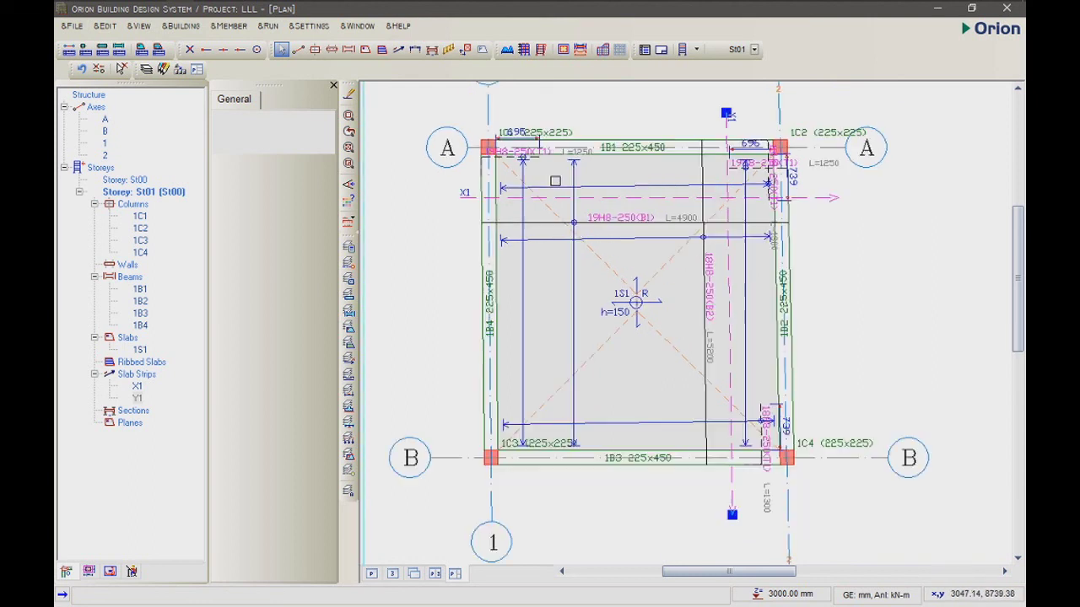
- Select Axes in the Structure tree, then collapse the Axes and Storeys branches
{"action": "left_click", "coordinate": [95, 106]}
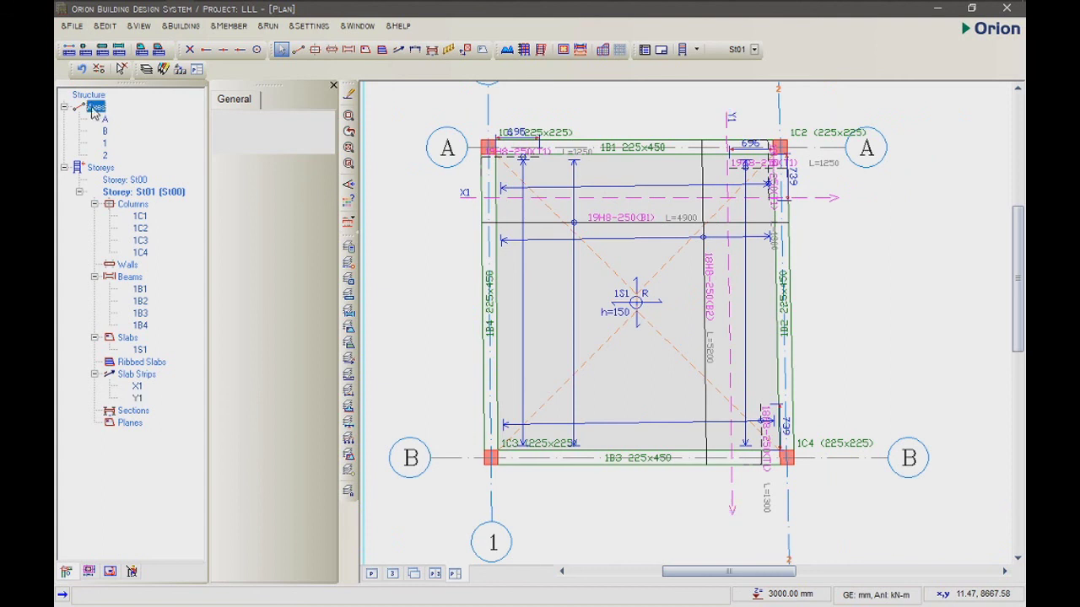
{"action": "left_click", "coordinate": [65, 108]}
{"action": "left_click", "coordinate": [65, 118]}
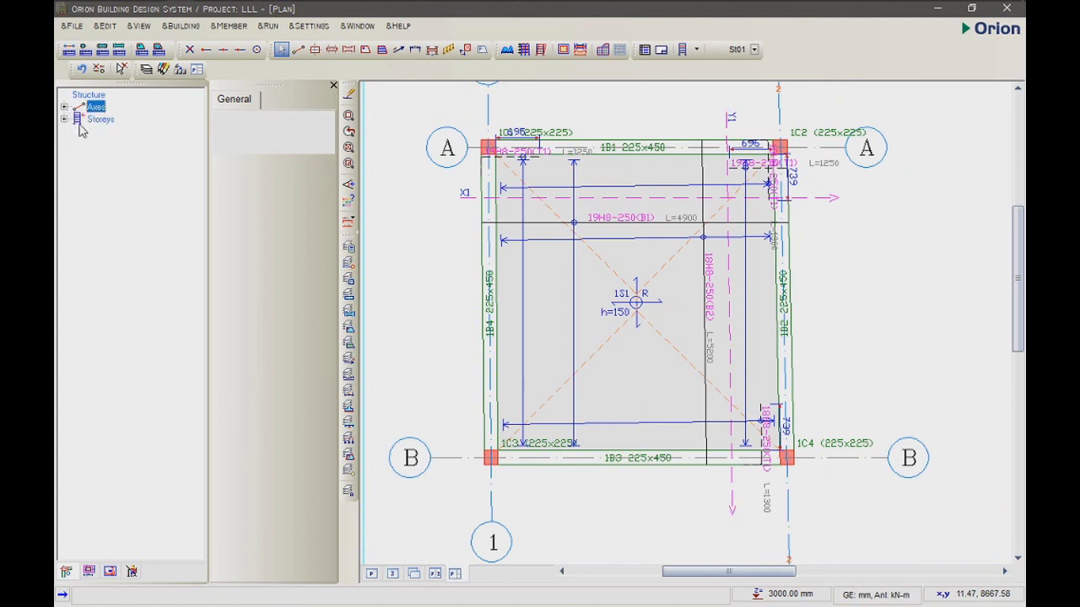